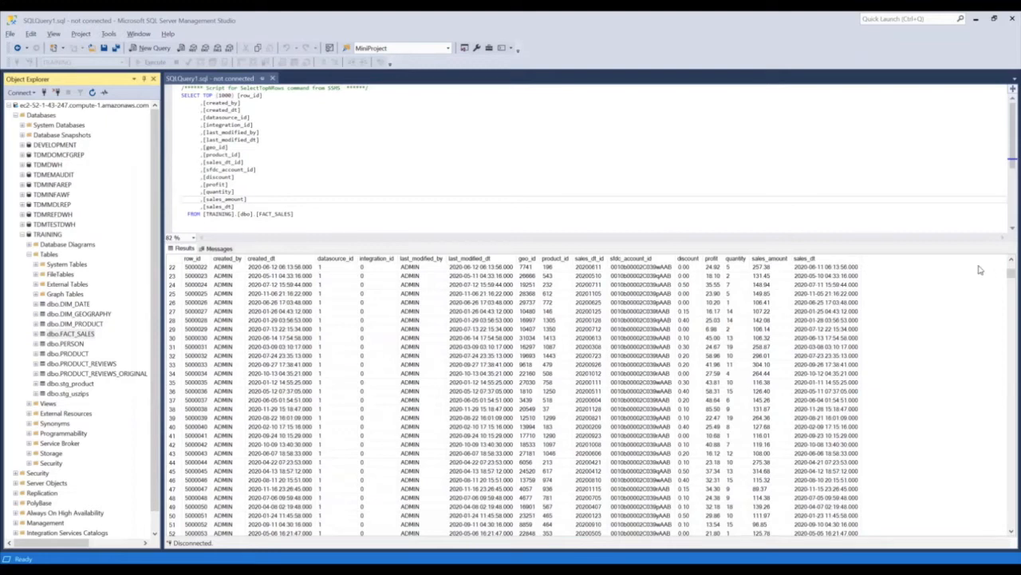
# Examine the FACT_SALES query results and locate the DIM_PRODUCT and DIM_DATE tables in the TRAINING database.
pyautogui.click(502, 285)
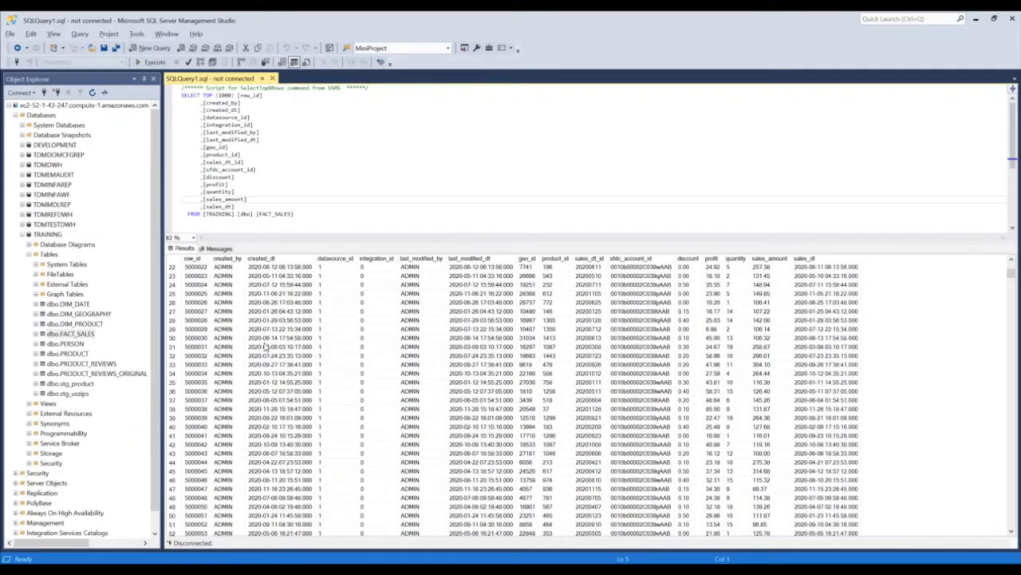
pyautogui.scroll(5, 295, 296)
pyautogui.scroll(2, 295, 295)
pyautogui.click(296, 294)
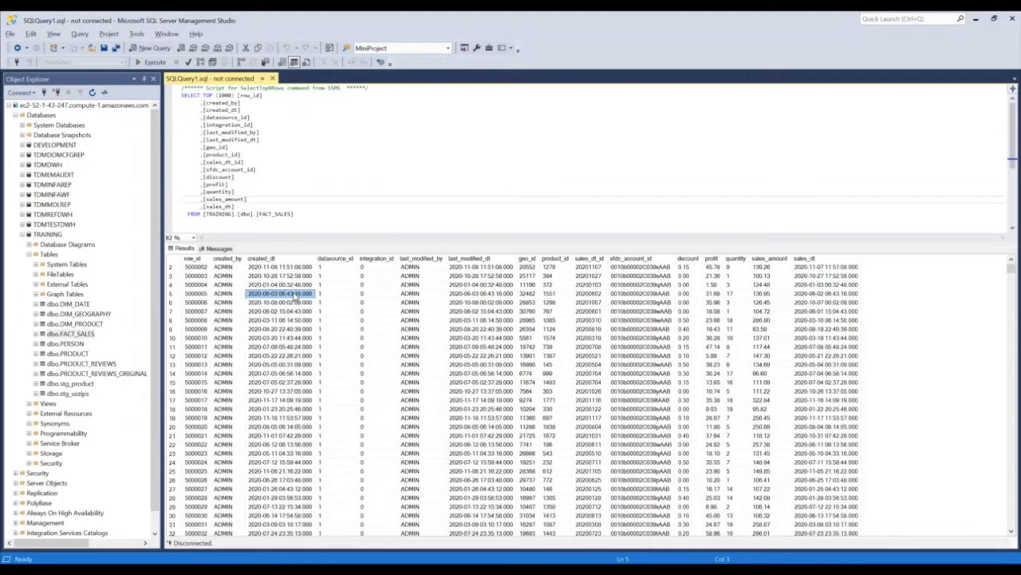
pyautogui.click(84, 335)
pyautogui.click(83, 324)
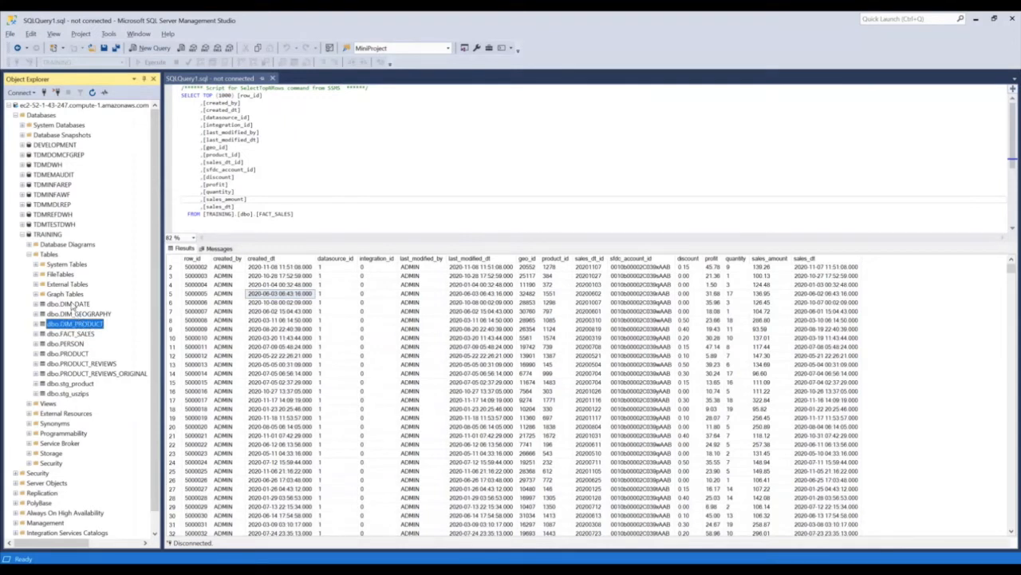
pyautogui.click(72, 306)
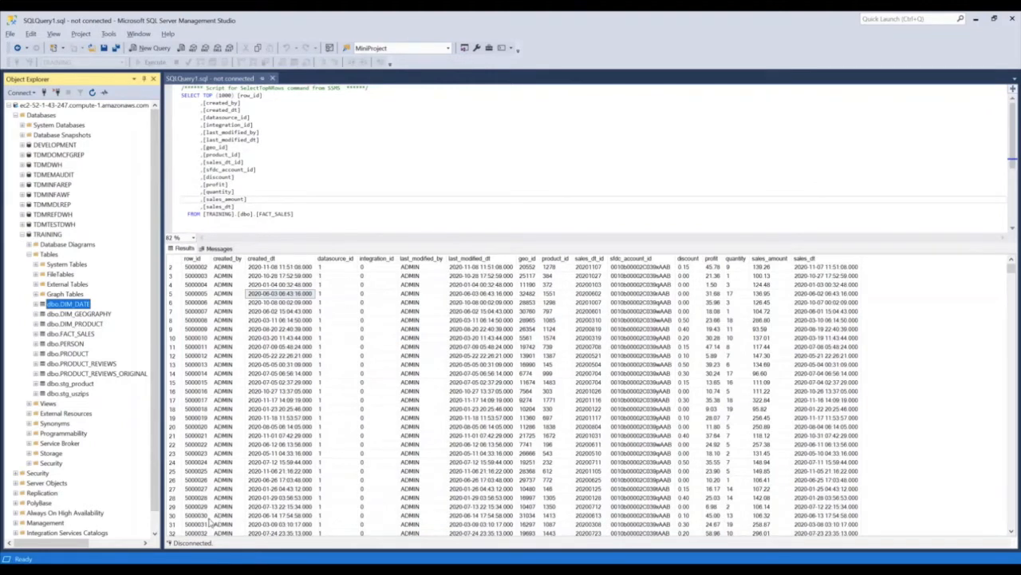
# Switch to the browser and examine the Redshift query editor's sales results and the Salesforce accounts page.
pyautogui.click(209, 570)
pyautogui.click(170, 569)
pyautogui.click(170, 569)
pyautogui.click(170, 569)
pyautogui.click(170, 569)
pyautogui.click(170, 569)
pyautogui.click(182, 550)
pyautogui.scroll(1, 263, 266)
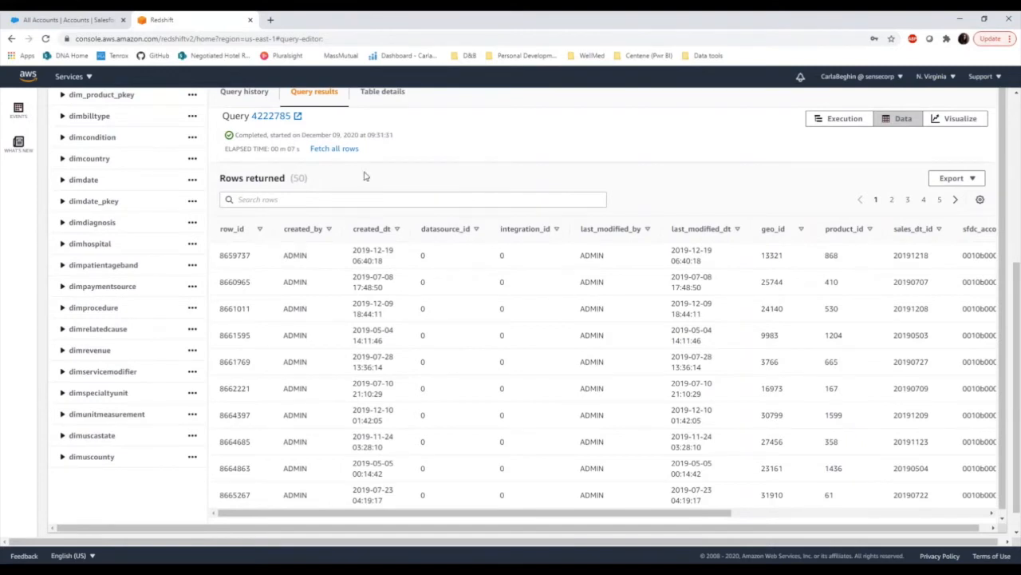
pyautogui.scroll(2, 296, 376)
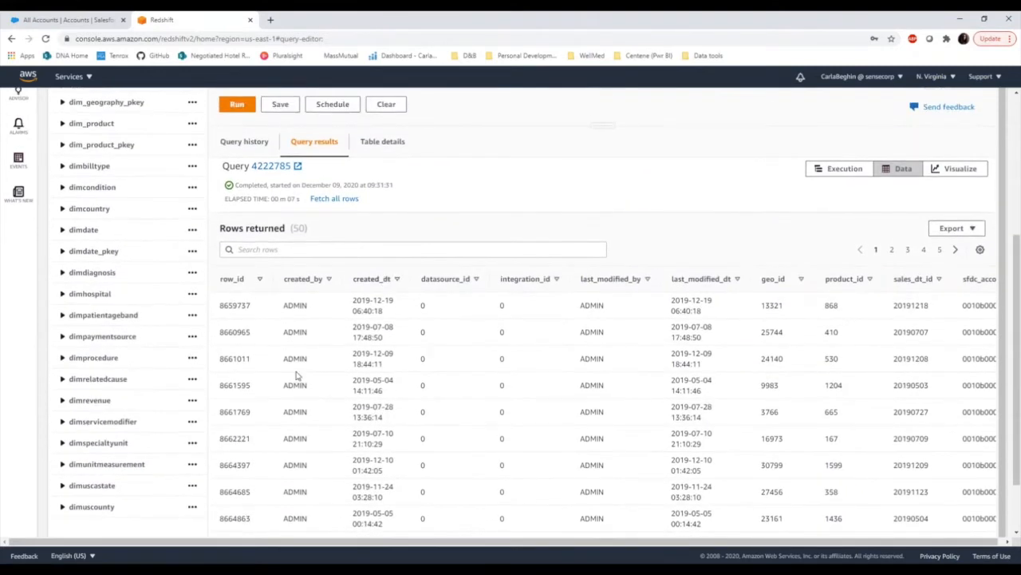
pyautogui.scroll(4, 297, 375)
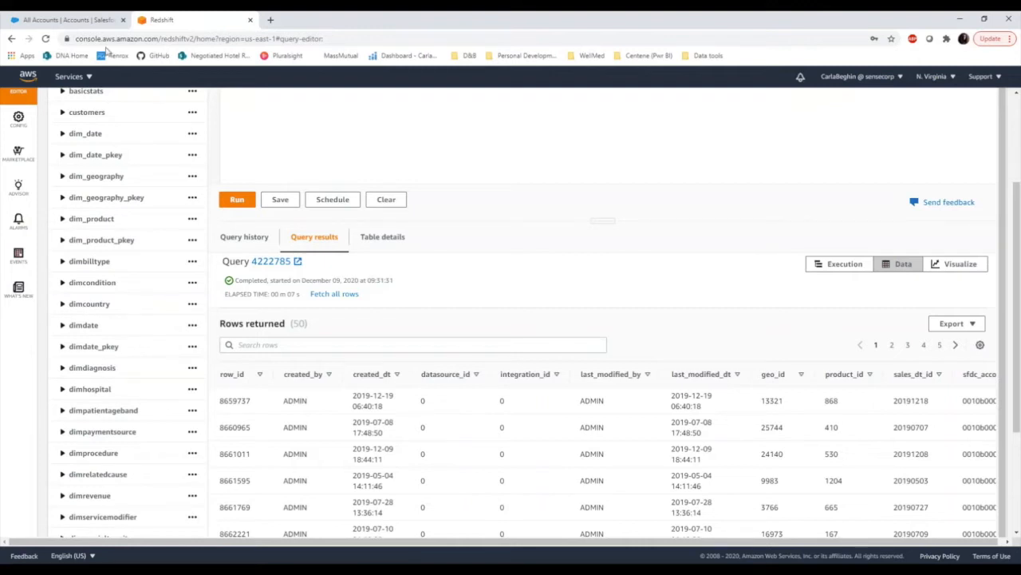
pyautogui.click(70, 22)
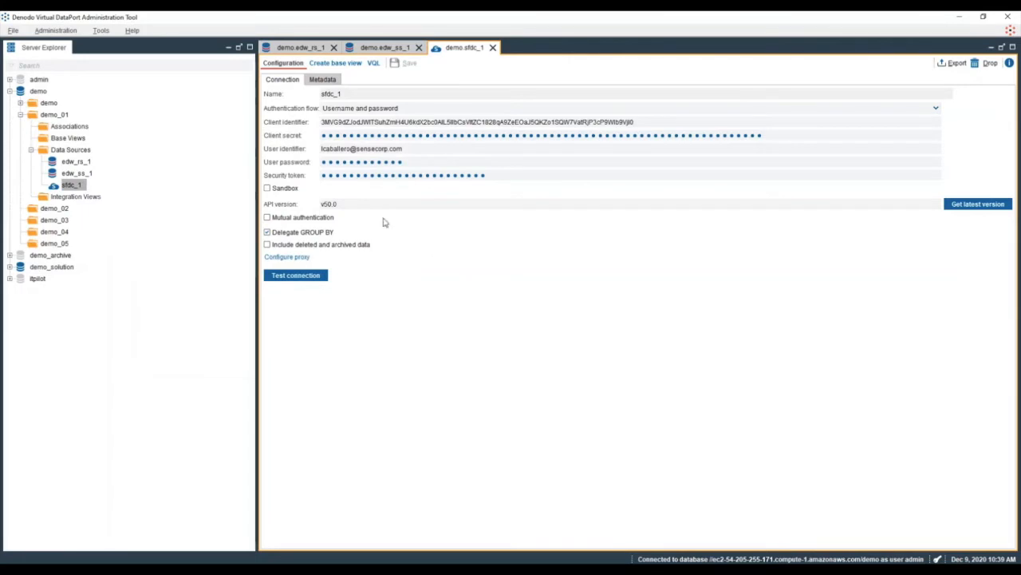
# In Denodo Virtual DataPort Administration Tool, review the connection settings of the edw_rs_1, edw_ss_1 and sfdc_1 data sources.
pyautogui.click(75, 162)
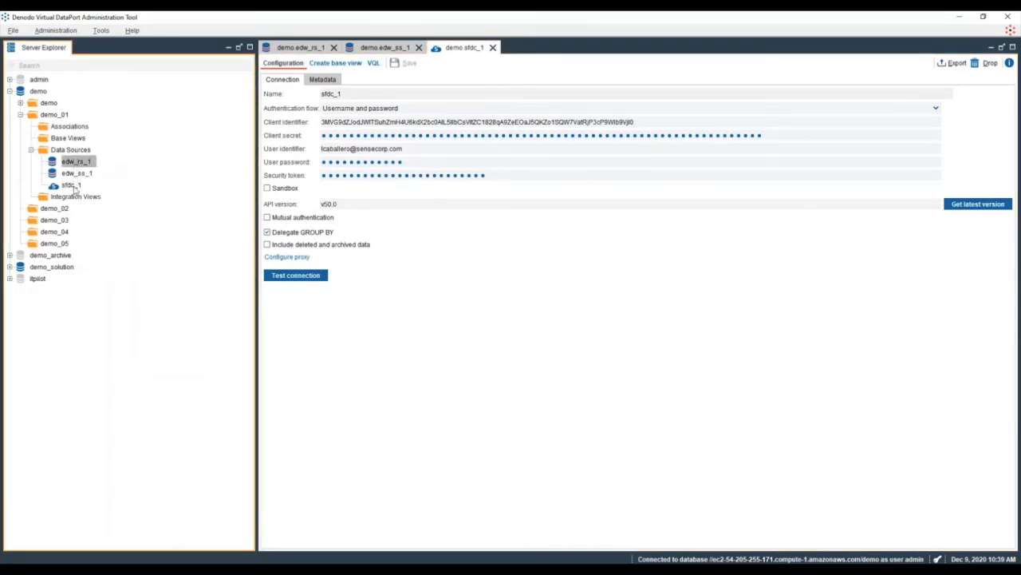
pyautogui.click(300, 50)
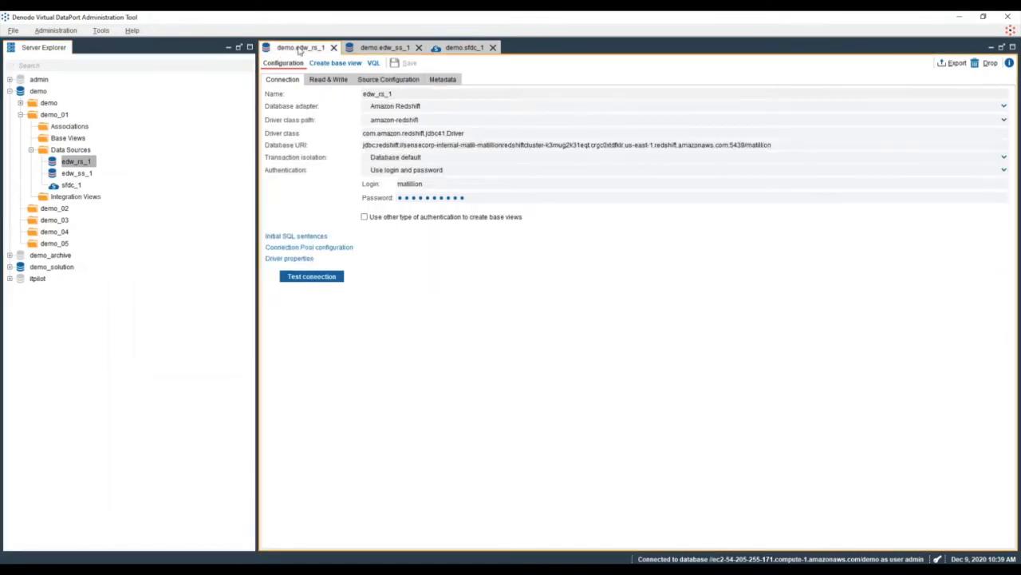
pyautogui.click(385, 50)
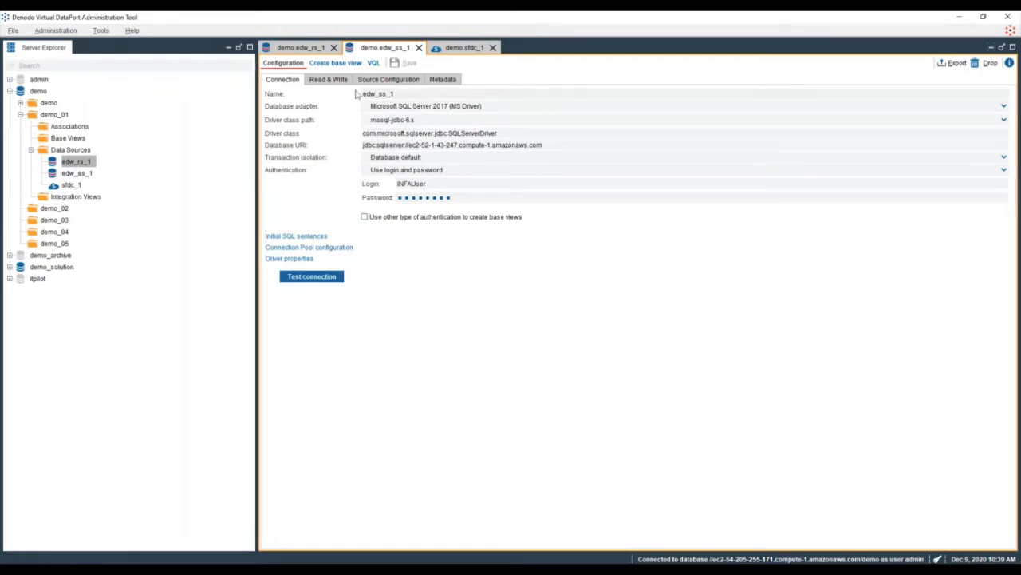
pyautogui.click(313, 49)
pyautogui.click(458, 50)
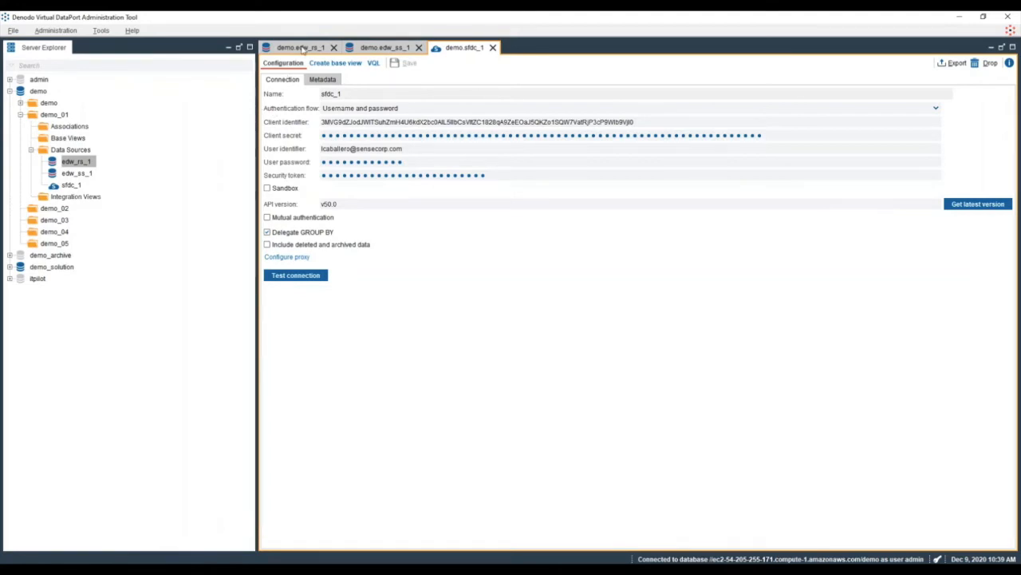
# Select dim_date, dim_geography, dim_product and fact_sales from the public schema of edw_rs_1 for base view creation.
pyautogui.click(303, 49)
pyautogui.click(338, 64)
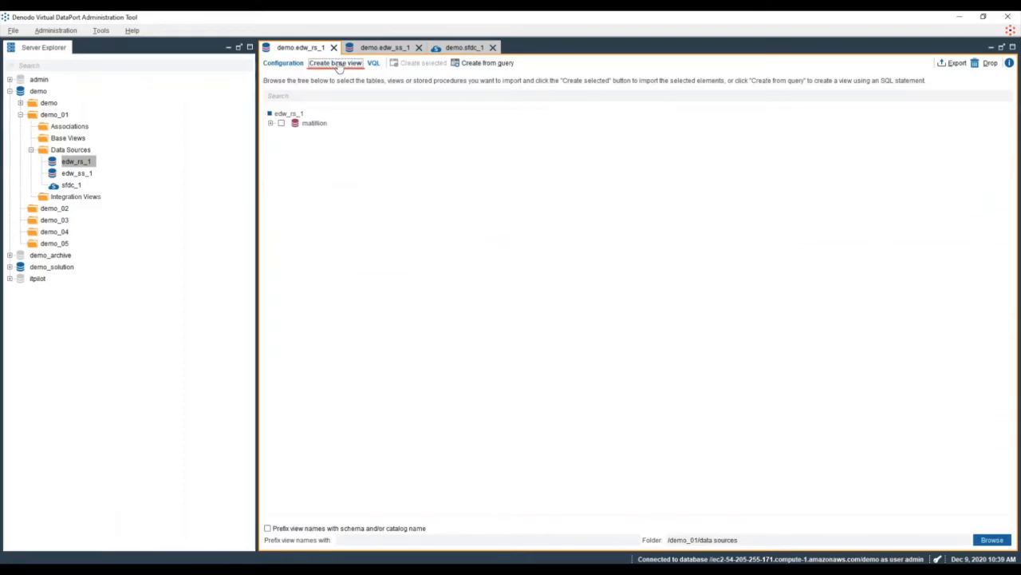
pyautogui.click(271, 124)
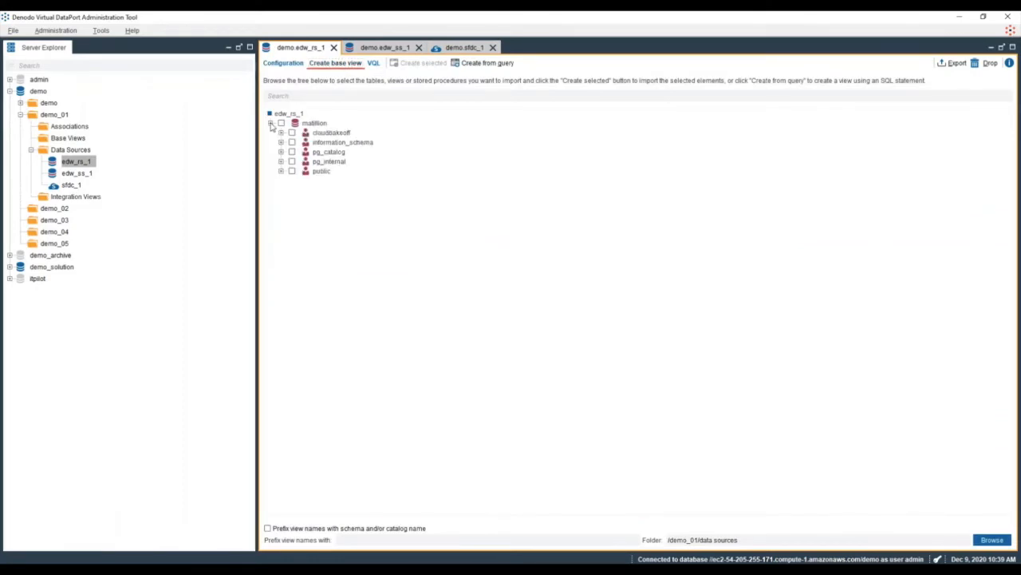
pyautogui.click(281, 171)
pyautogui.click(291, 180)
pyautogui.click(312, 209)
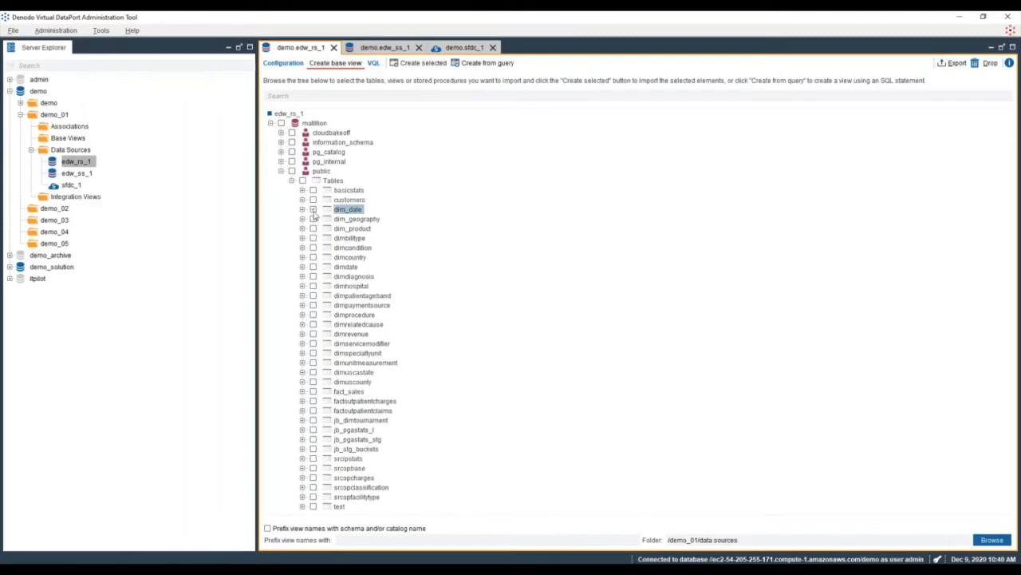
pyautogui.click(312, 219)
pyautogui.click(313, 228)
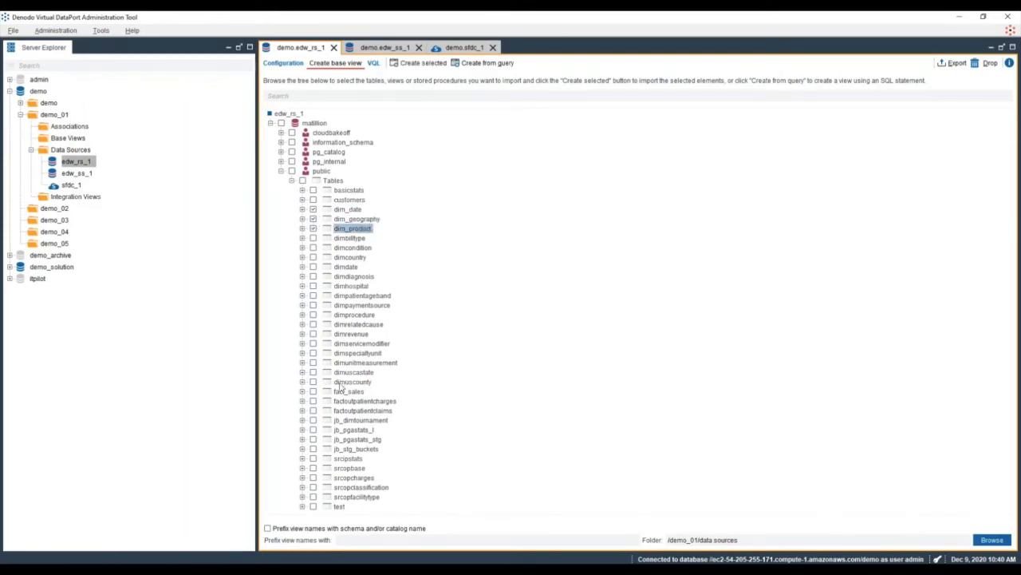
pyautogui.click(313, 391)
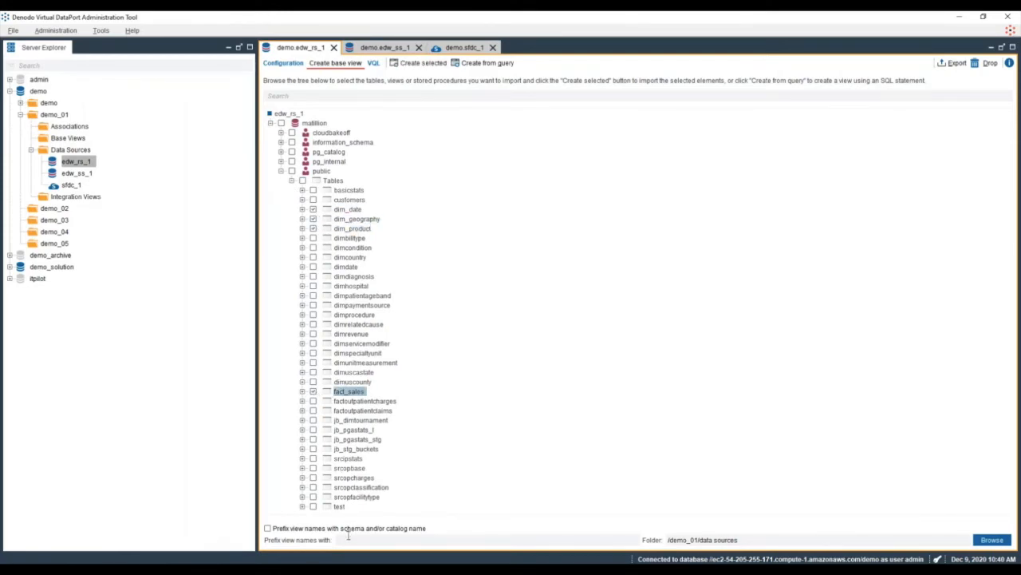
# Create the selected Redshift base views with the name prefix bv_rs_1_ in the /demo_01/Base Views folder.
pyautogui.write('bv_rs_1_')
pyautogui.click(989, 540)
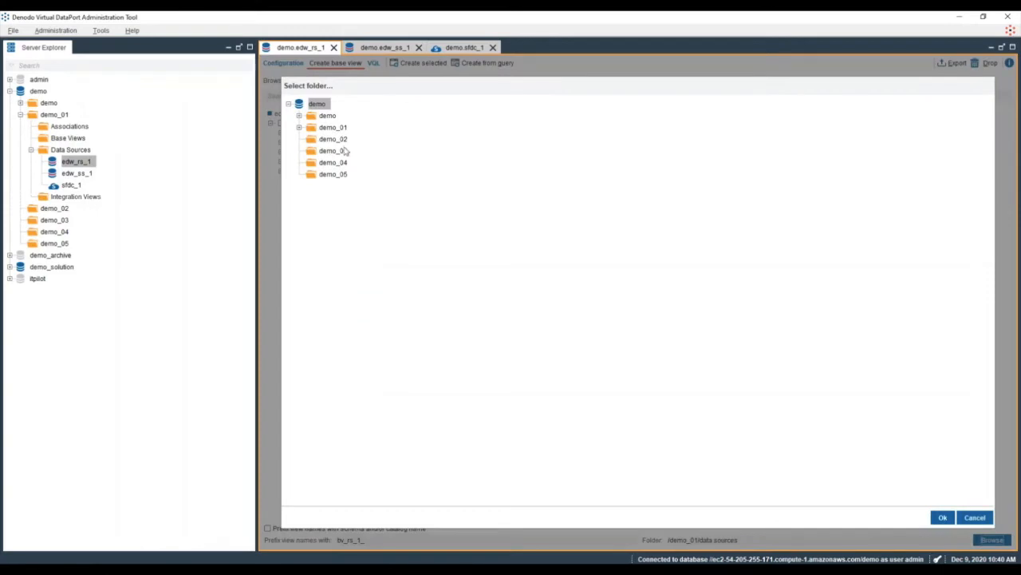
pyautogui.click(300, 127)
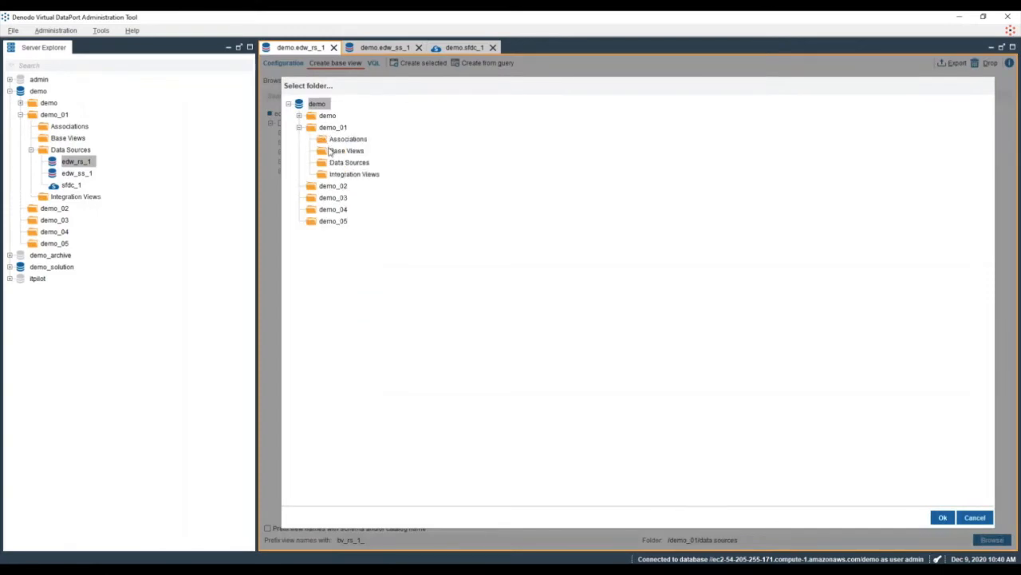
pyautogui.click(331, 151)
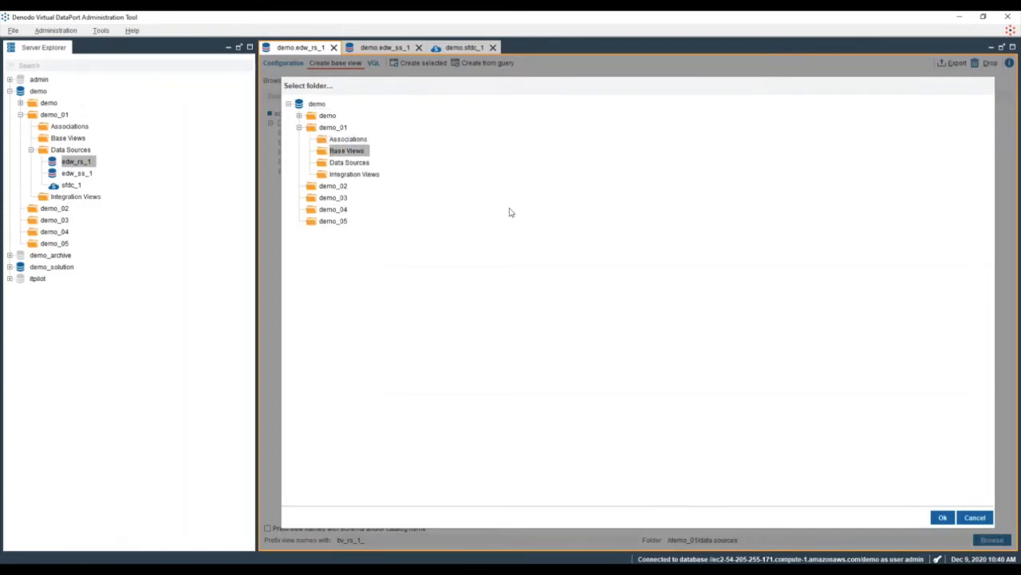
pyautogui.click(942, 517)
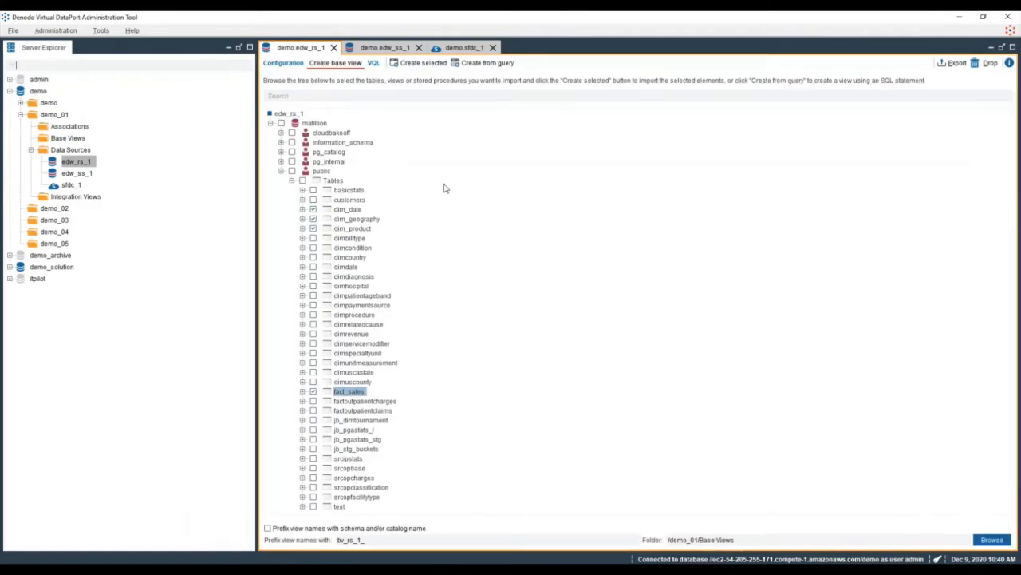
pyautogui.click(414, 66)
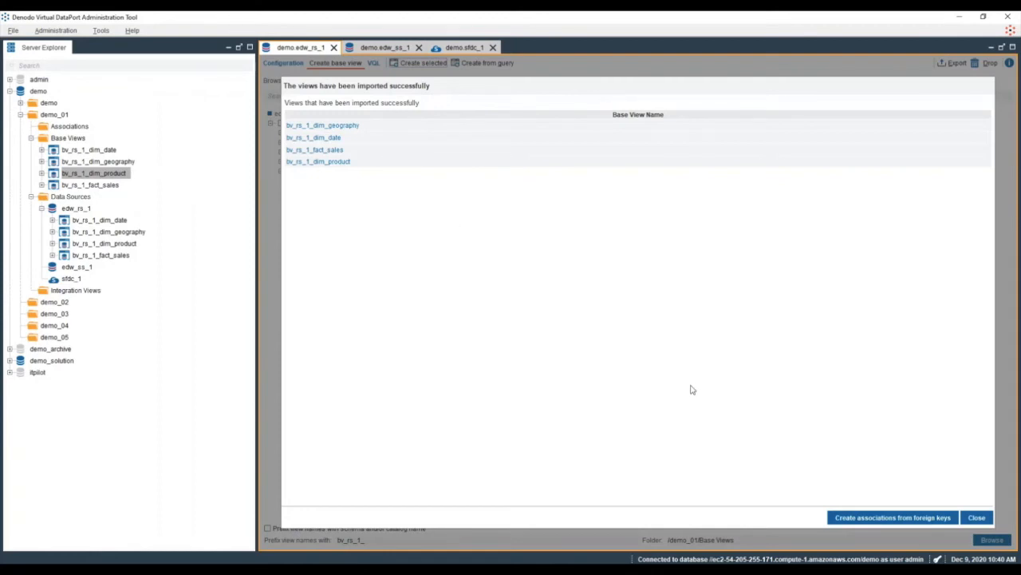
# Create all discovered foreign-key associations between the bv_rs_1_fact_sales view and its date, geography and product dimension views.
pyautogui.click(860, 523)
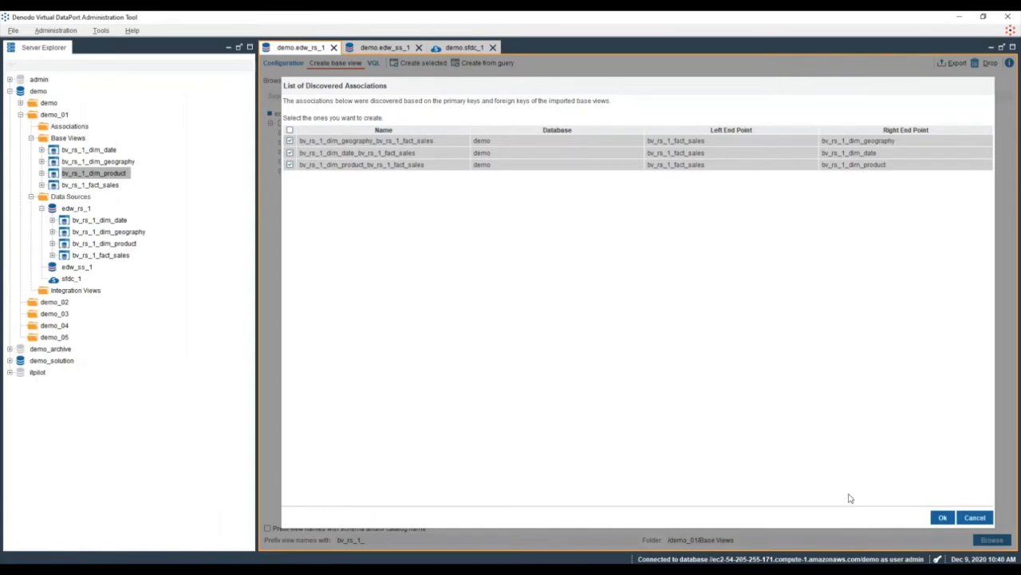
pyautogui.click(938, 522)
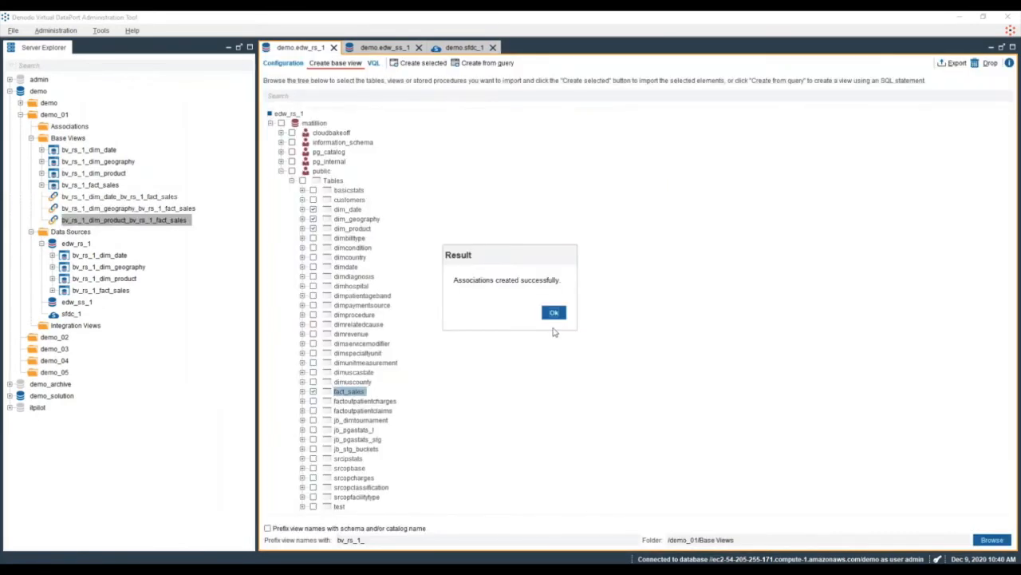
pyautogui.click(548, 317)
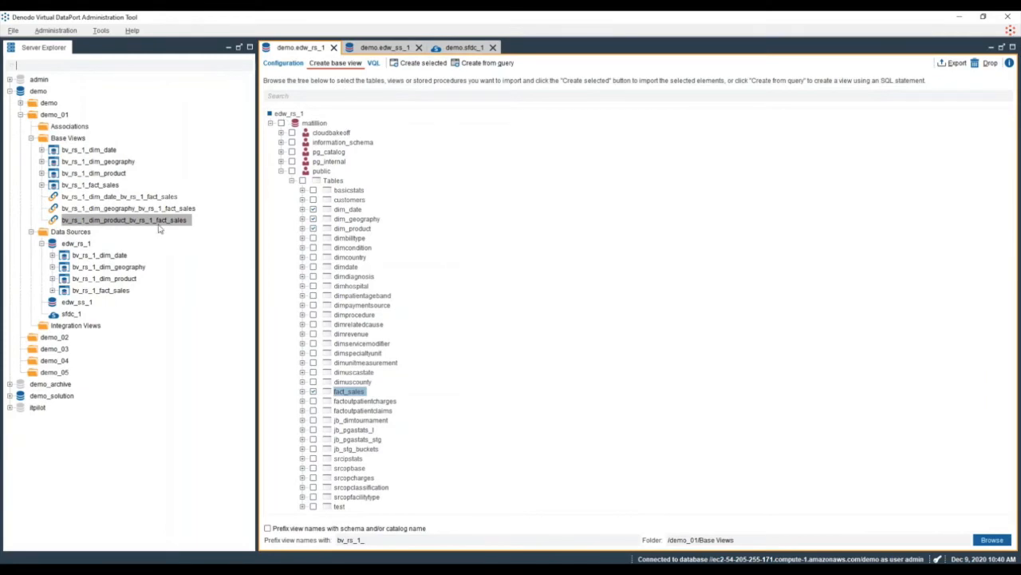
# Move the three Redshift associations from Base Views into demo_01's Associations folder and collapse that folder.
pyautogui.keyDown('shift'); pyautogui.click(146, 200); pyautogui.keyUp('shift')
pyautogui.moveTo(130, 203); pyautogui.dragTo(70, 127)
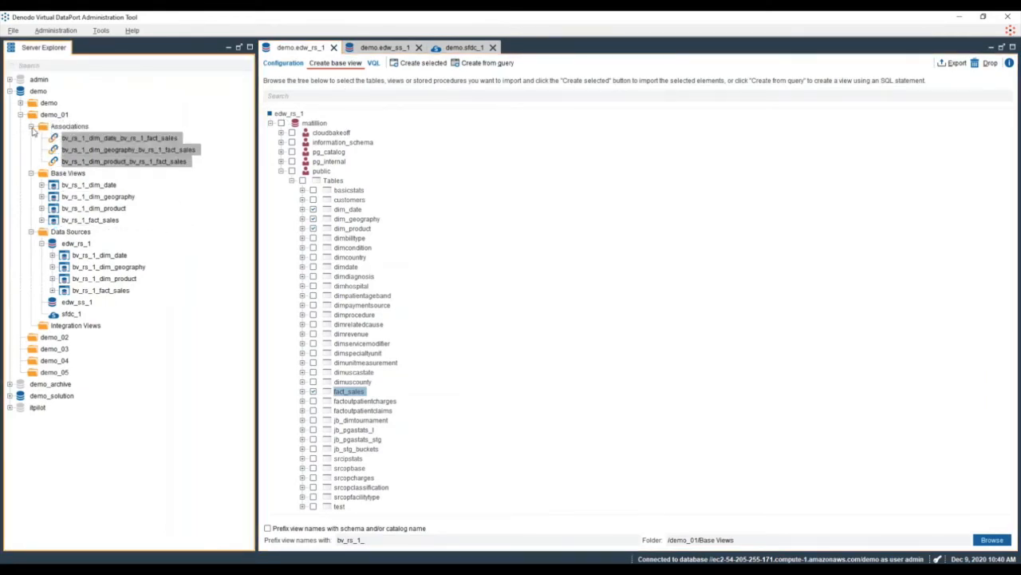
pyautogui.click(31, 127)
# Select DIM_DATE, DIM_GEOGRAPHY, DIM_PRODUCT and FACT_SALES from the TRAINING database's dbo schema in edw_ss_1 for base view creation.
pyautogui.click(378, 48)
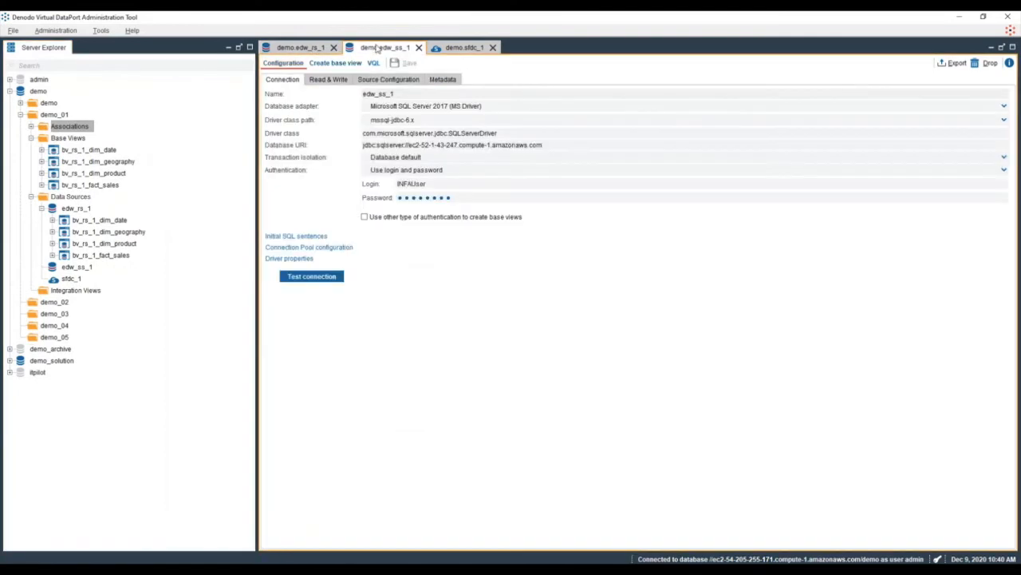
pyautogui.click(334, 64)
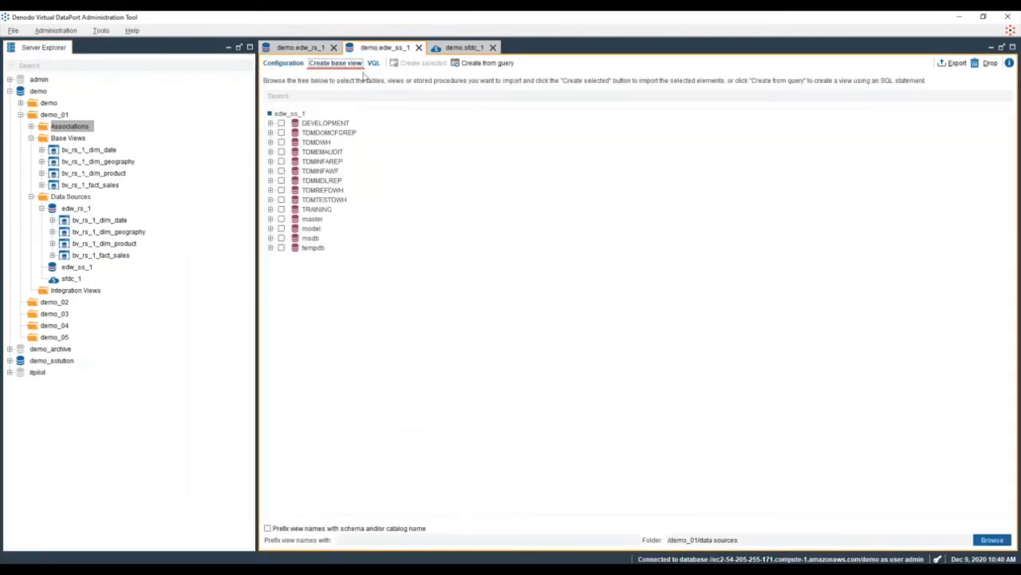
pyautogui.click(271, 209)
pyautogui.click(281, 315)
pyautogui.click(291, 324)
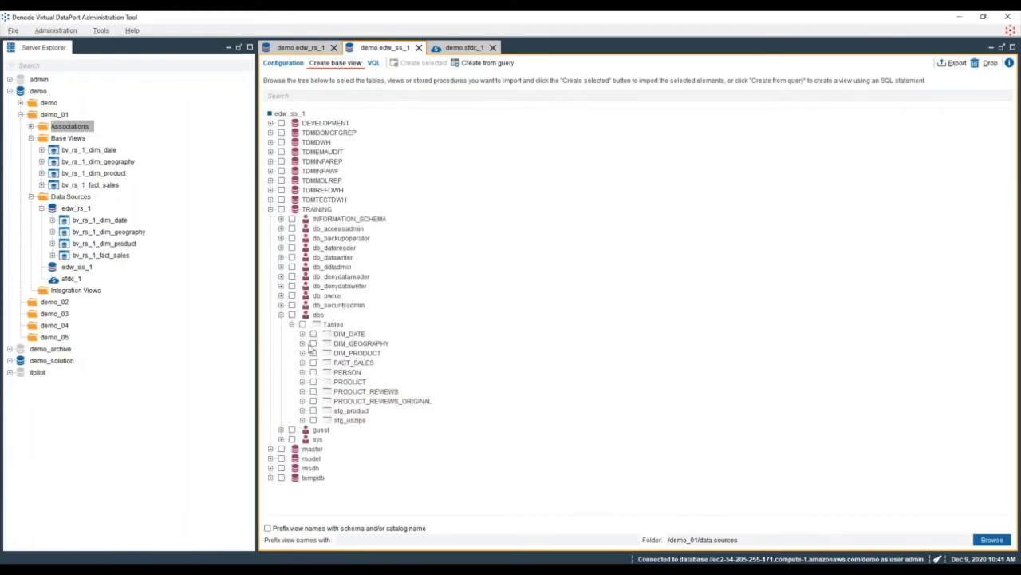
pyautogui.click(313, 334)
pyautogui.click(313, 343)
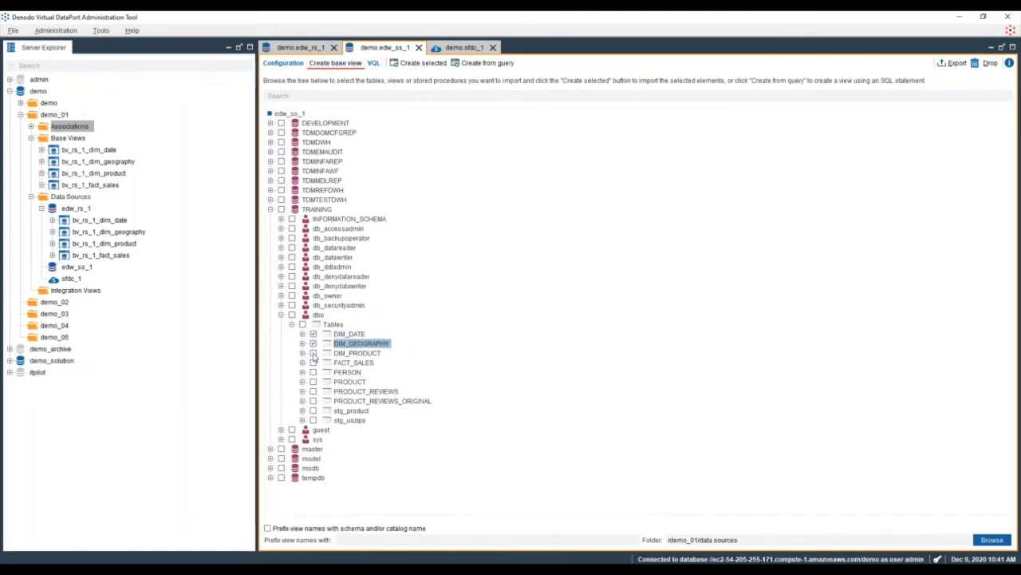
pyautogui.click(313, 353)
pyautogui.click(313, 362)
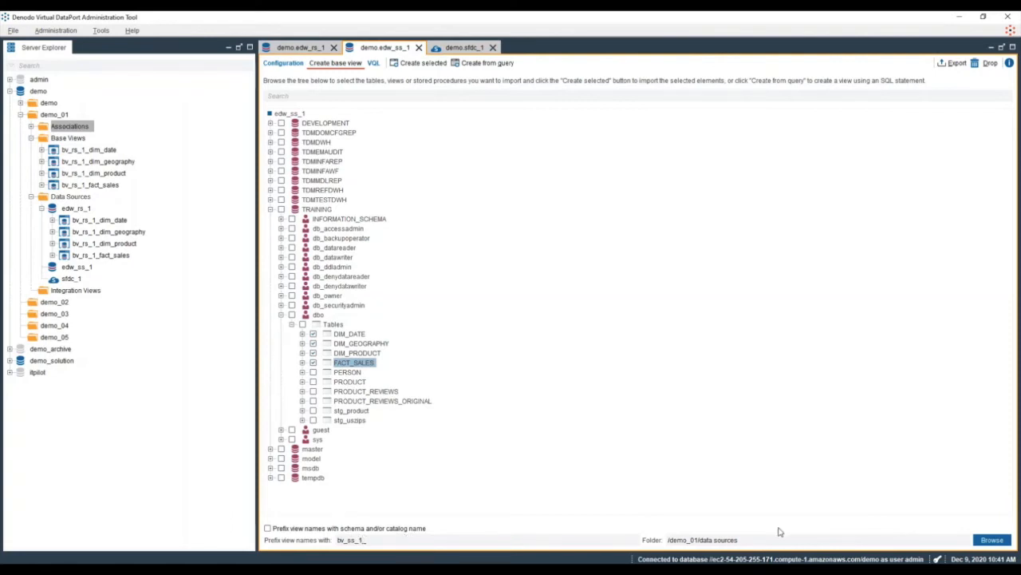
# Create the selected SQL Server base views with the name prefix bv_ss_1_ in the /demo_01/Base Views folder.
pyautogui.click(982, 541)
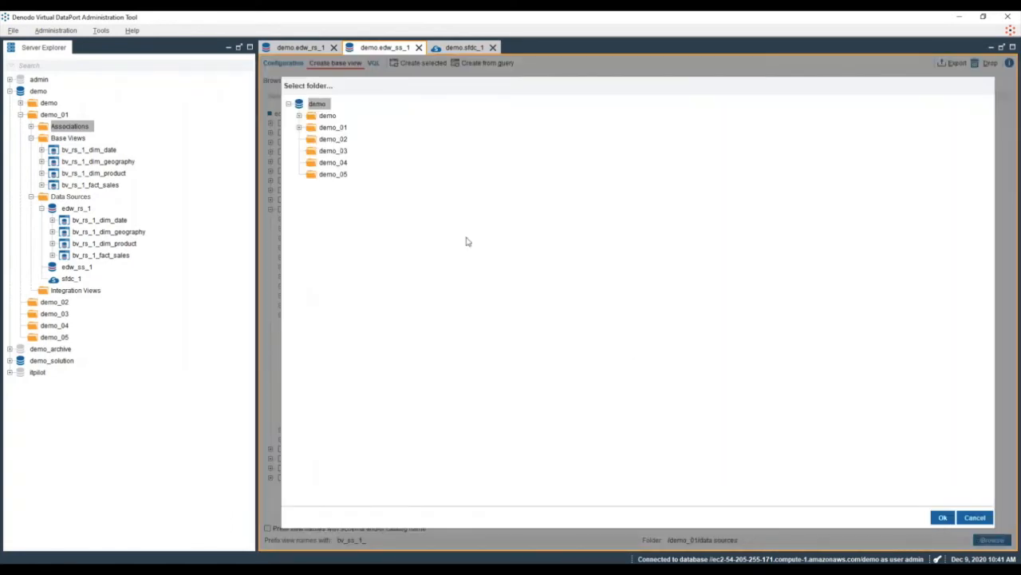
pyautogui.click(299, 127)
pyautogui.click(327, 152)
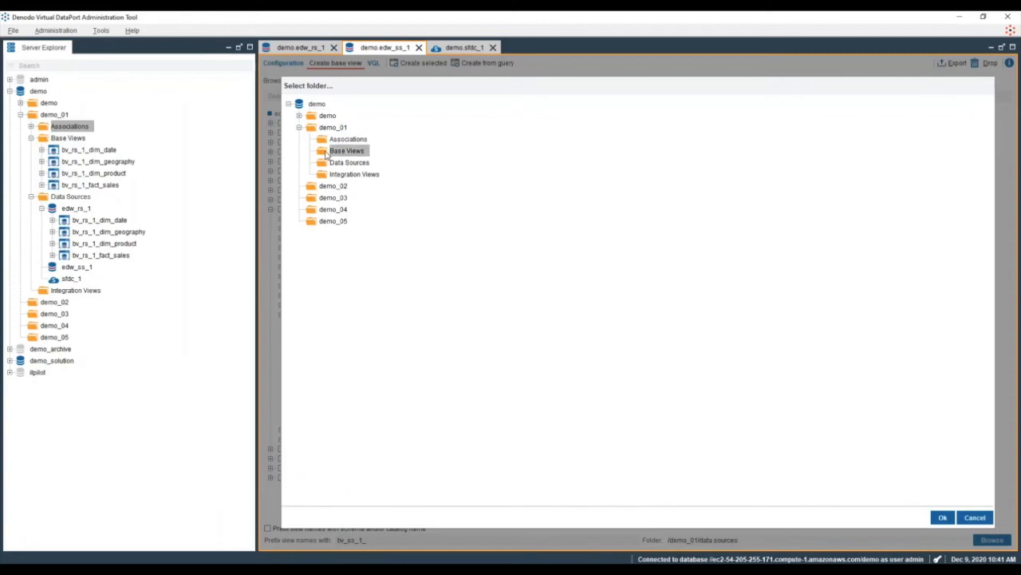
pyautogui.click(943, 517)
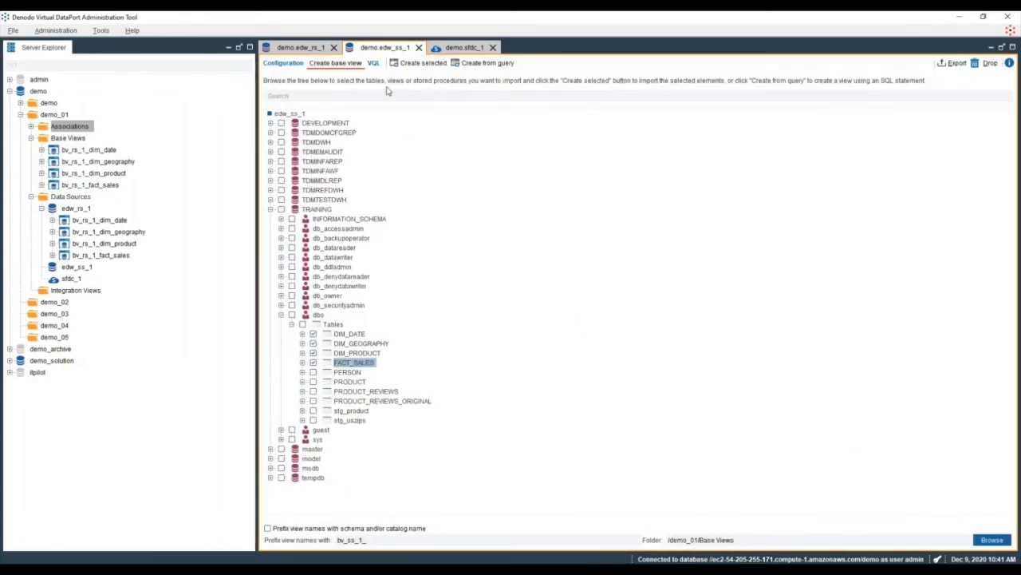
pyautogui.click(412, 67)
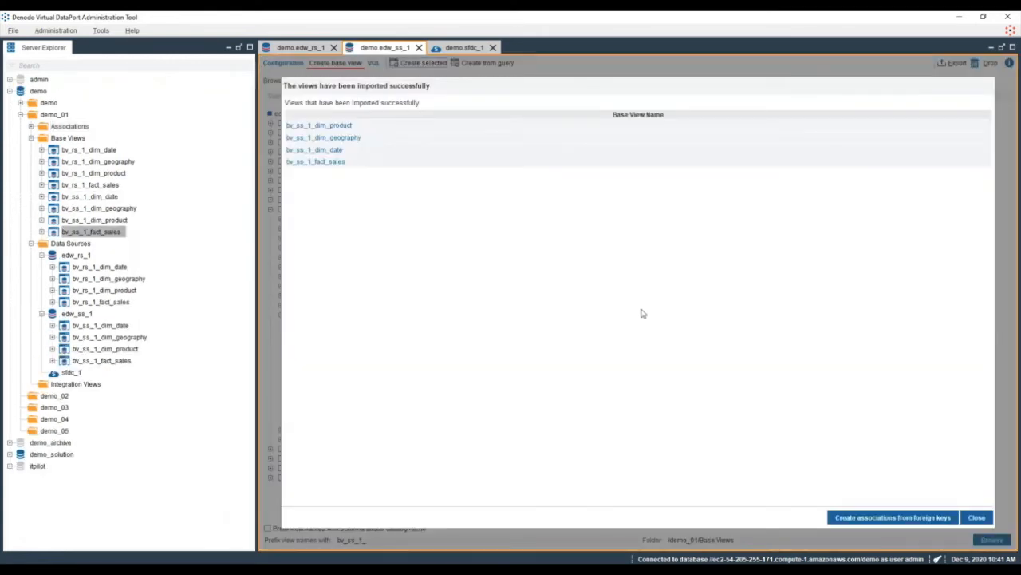
# Create all discovered foreign-key associations between bv_ss_1_fact_sales and its date, geography and product dimension views.
pyautogui.click(862, 518)
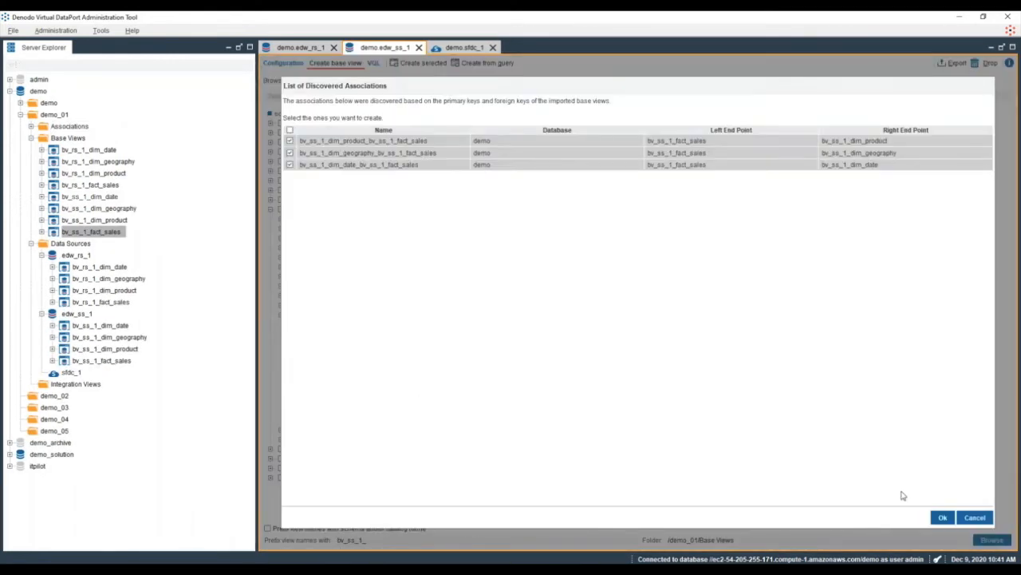
pyautogui.click(941, 515)
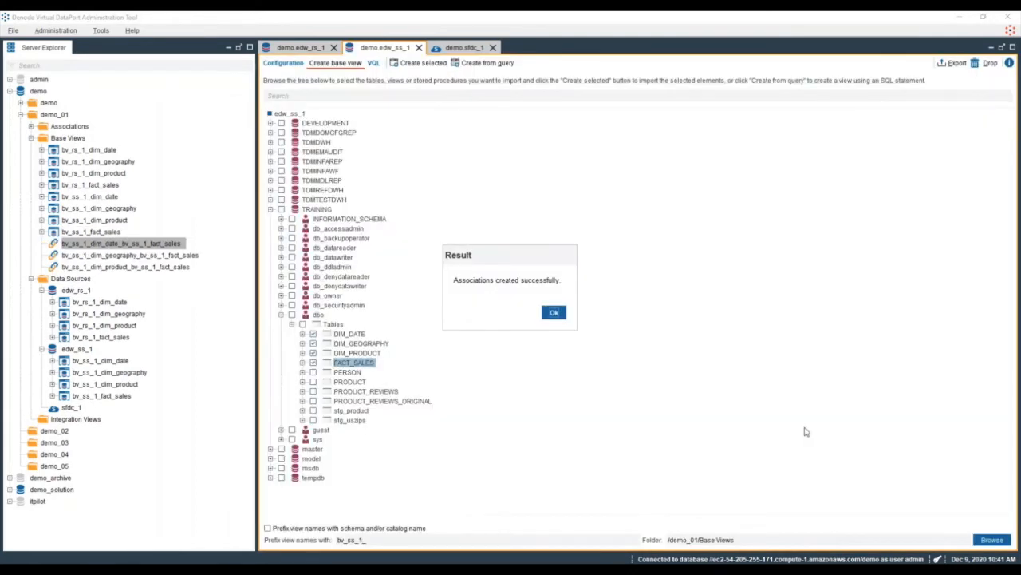
pyautogui.click(554, 312)
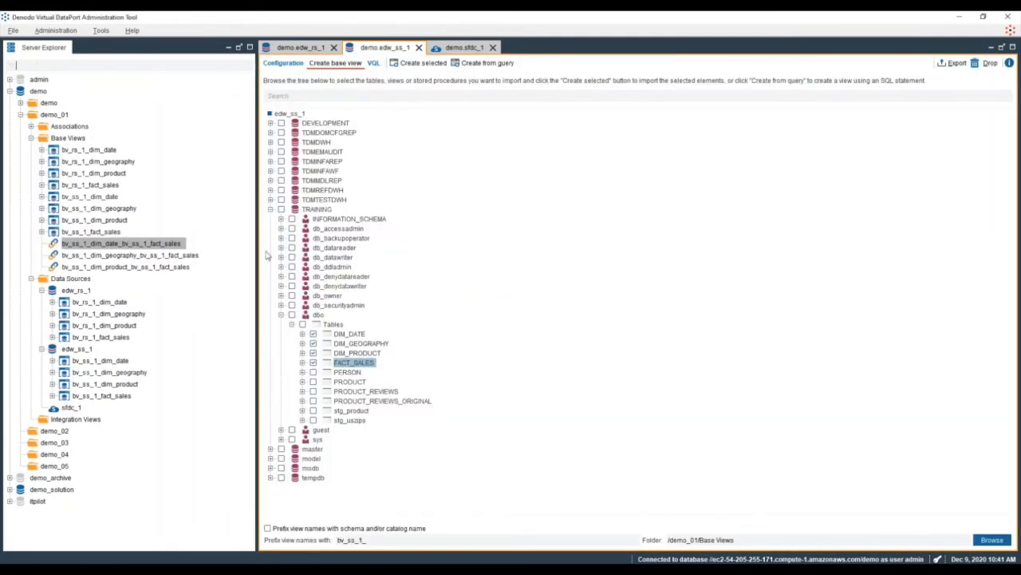
# Move the three SQL Server associations from Base Views into demo_01's Associations folder and collapse that folder.
pyautogui.keyDown('shift'); pyautogui.click(180, 270); pyautogui.keyUp('shift')
pyautogui.moveTo(153, 245); pyautogui.dragTo(72, 126)
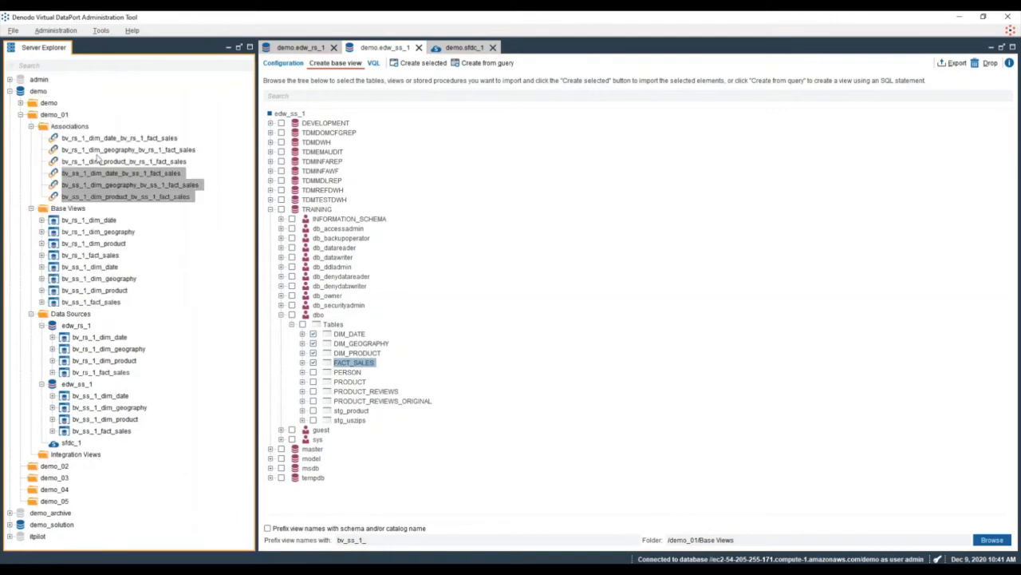
pyautogui.click(31, 126)
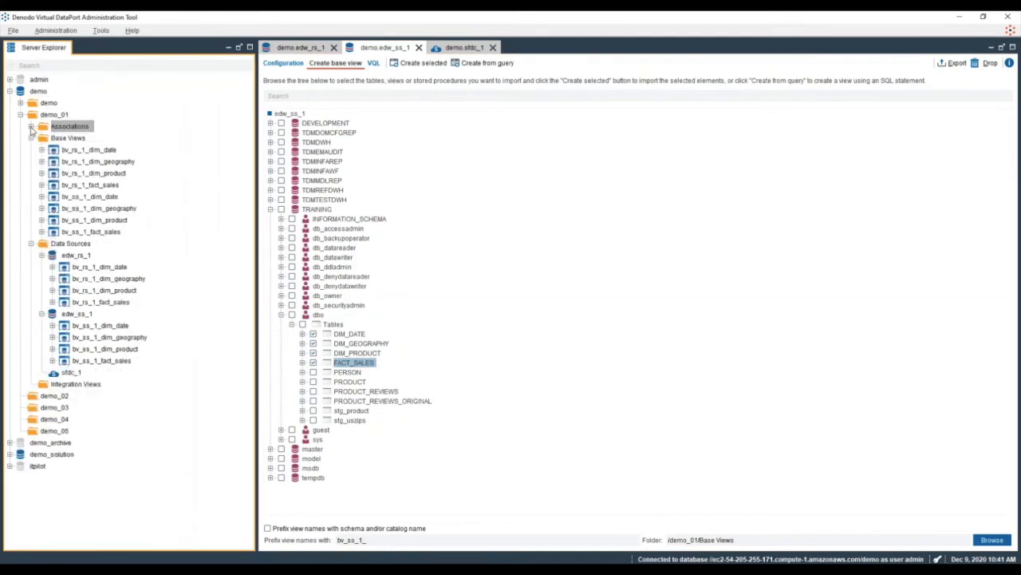
# Select the Account object from the sfdc_1 Salesforce data source for base view creation.
pyautogui.click(447, 48)
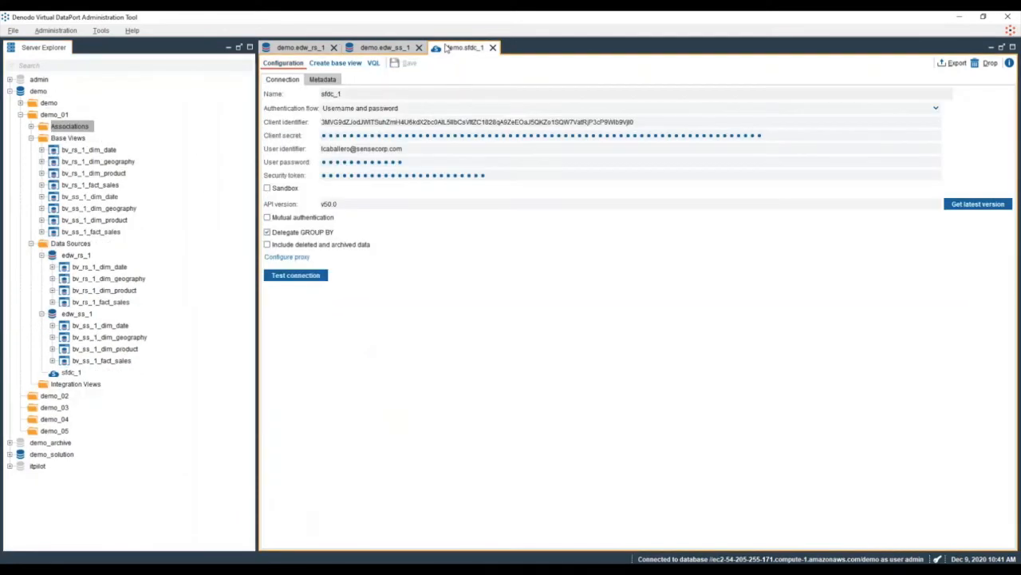
pyautogui.click(324, 64)
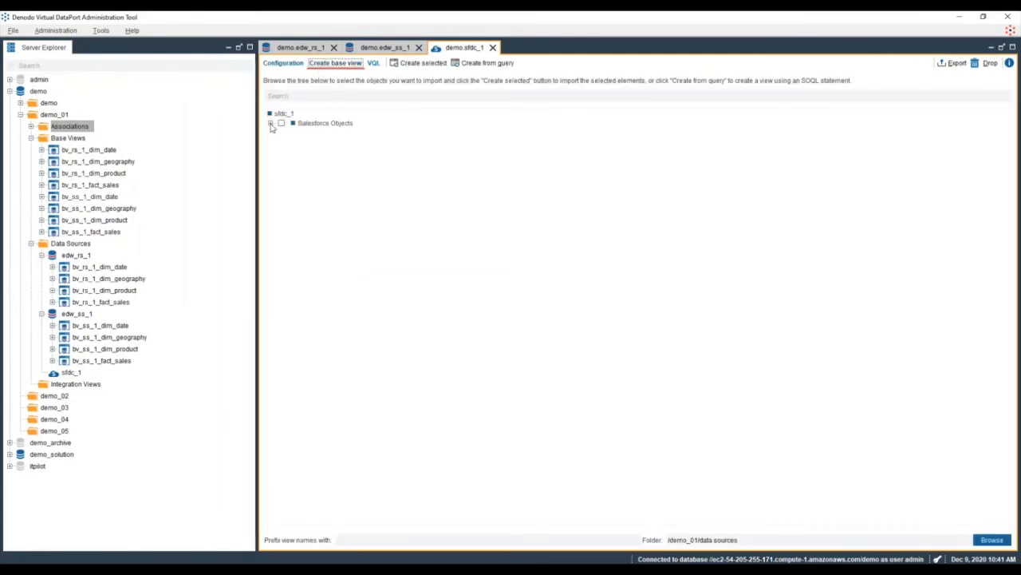
pyautogui.click(270, 124)
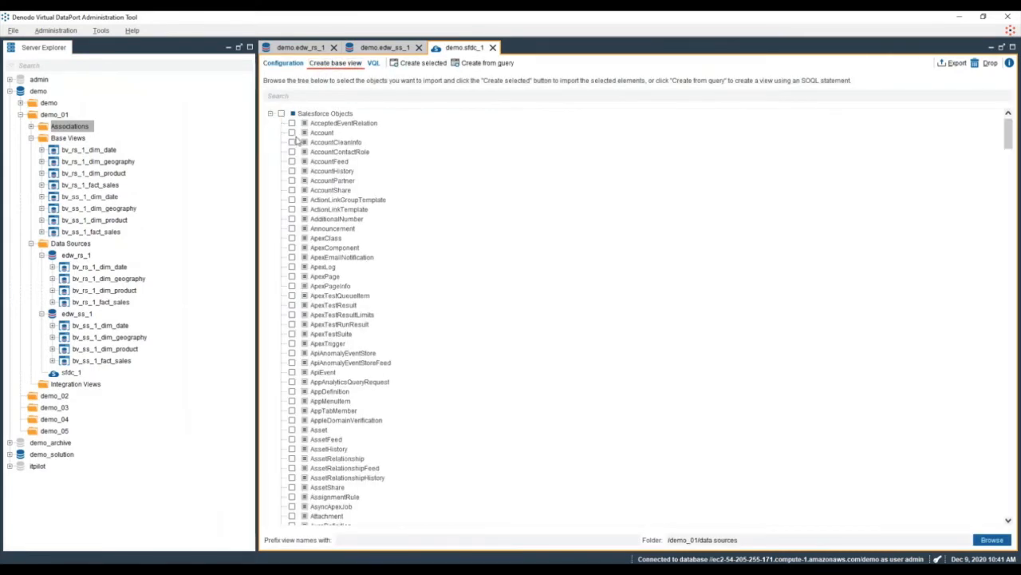
pyautogui.click(292, 134)
# Create the Account base view with the name prefix bv_sfdc_1_ in the /demo_01/Base Views folder.
pyautogui.click(978, 538)
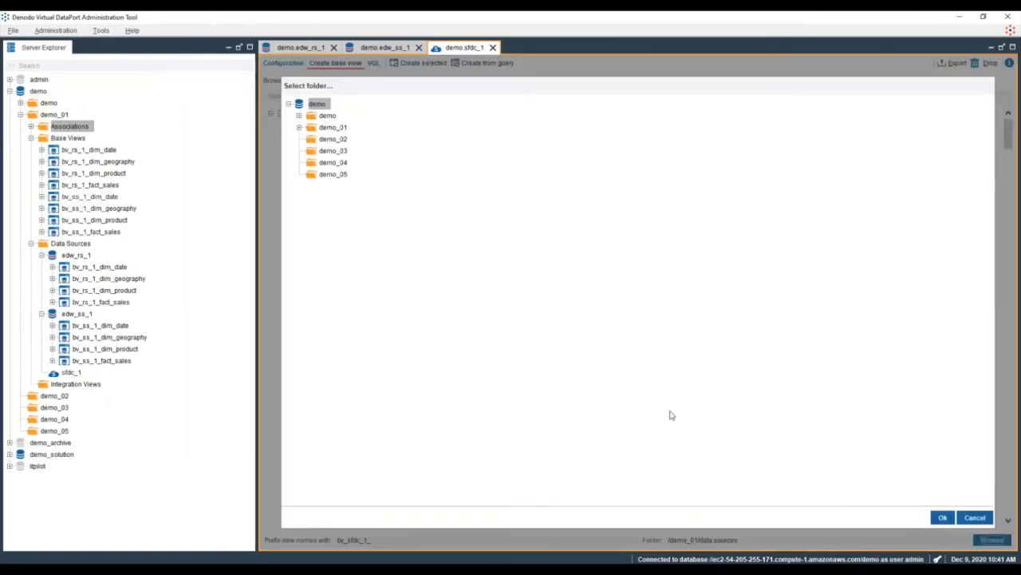
pyautogui.click(299, 128)
pyautogui.click(348, 151)
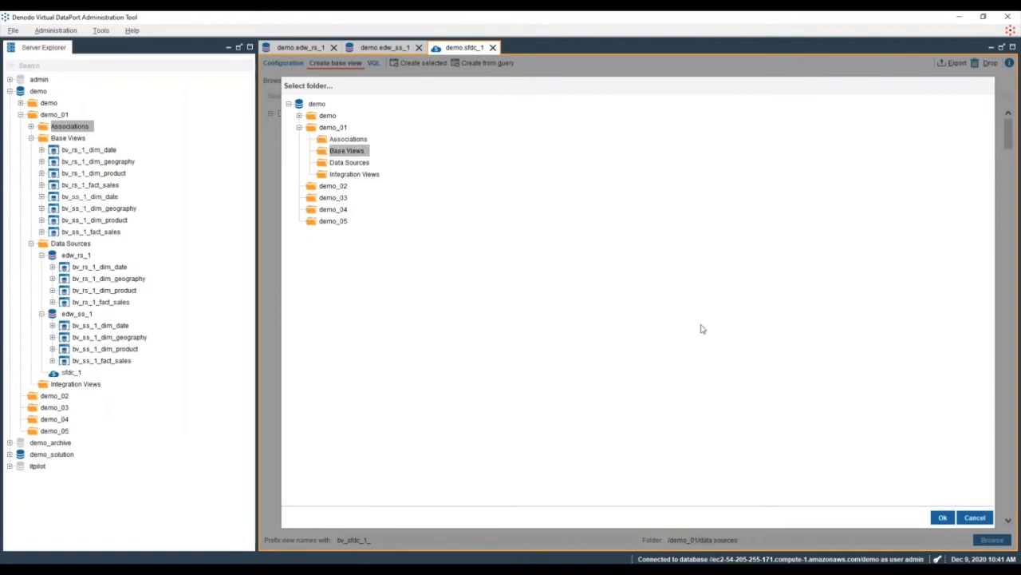
pyautogui.click(943, 518)
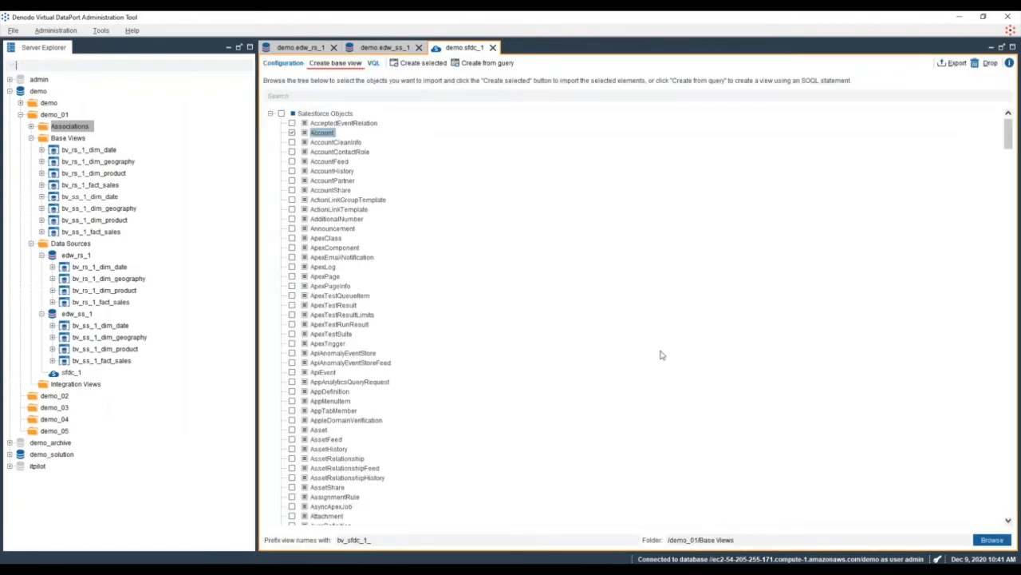
pyautogui.click(423, 63)
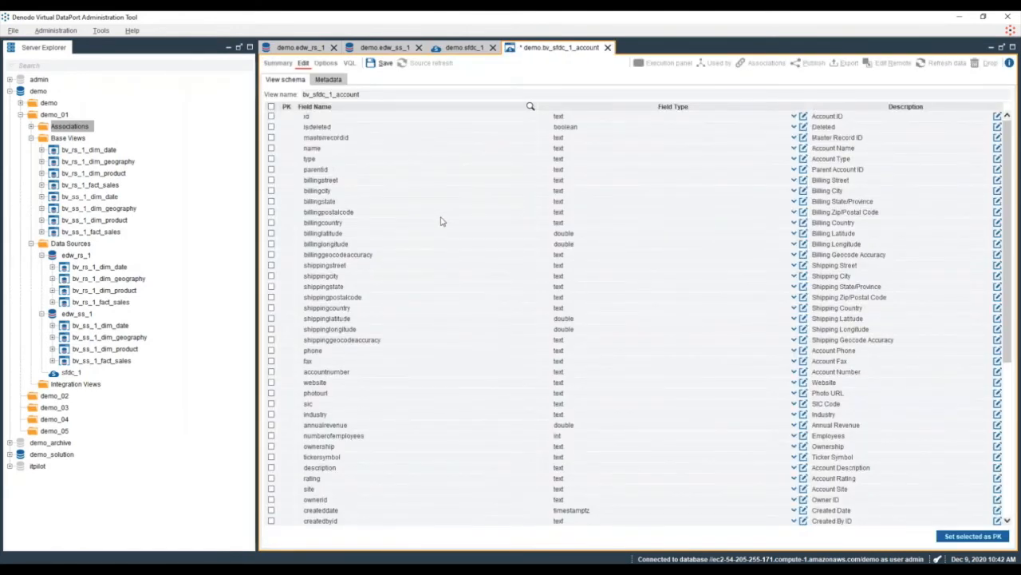
# Set the id field as primary key of bv_sfdc_1_account, then save and close the view.
pyautogui.click(272, 116)
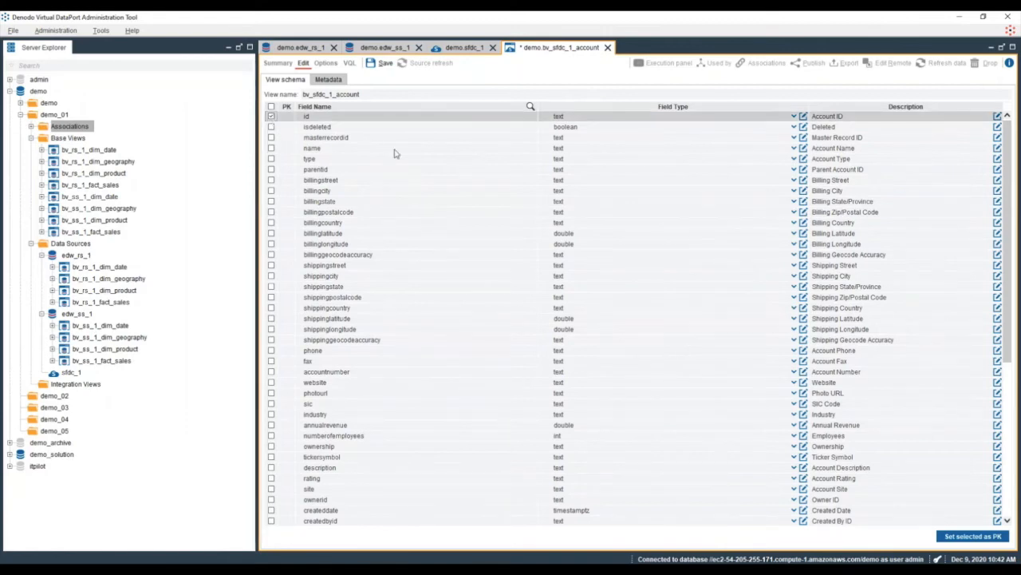
pyautogui.click(974, 537)
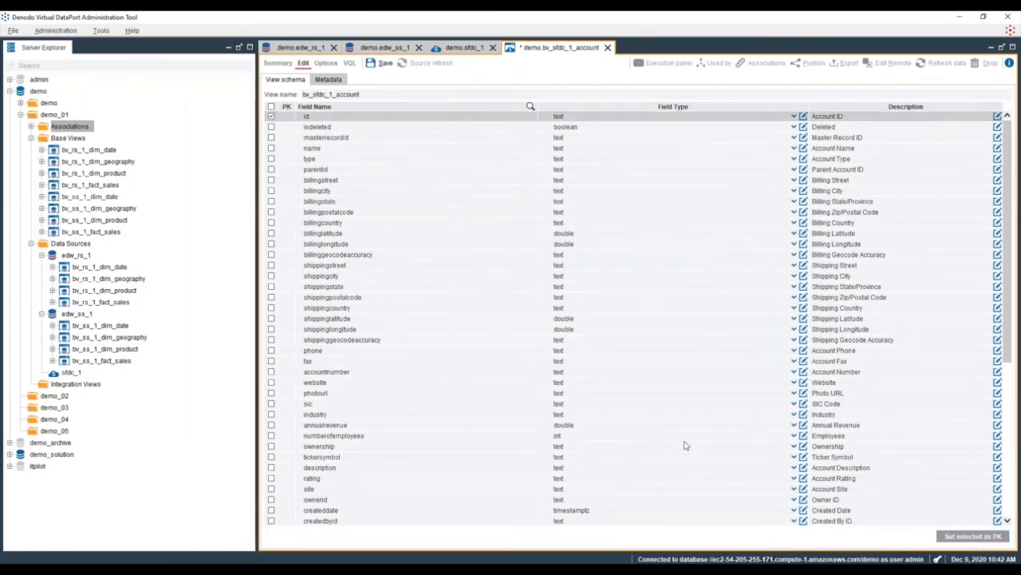
pyautogui.click(381, 68)
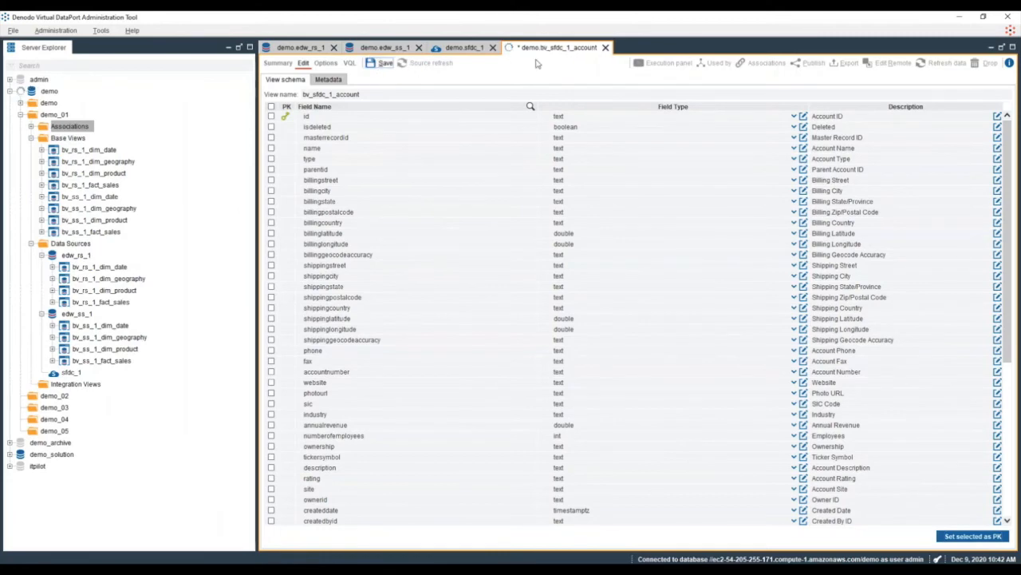
pyautogui.click(607, 47)
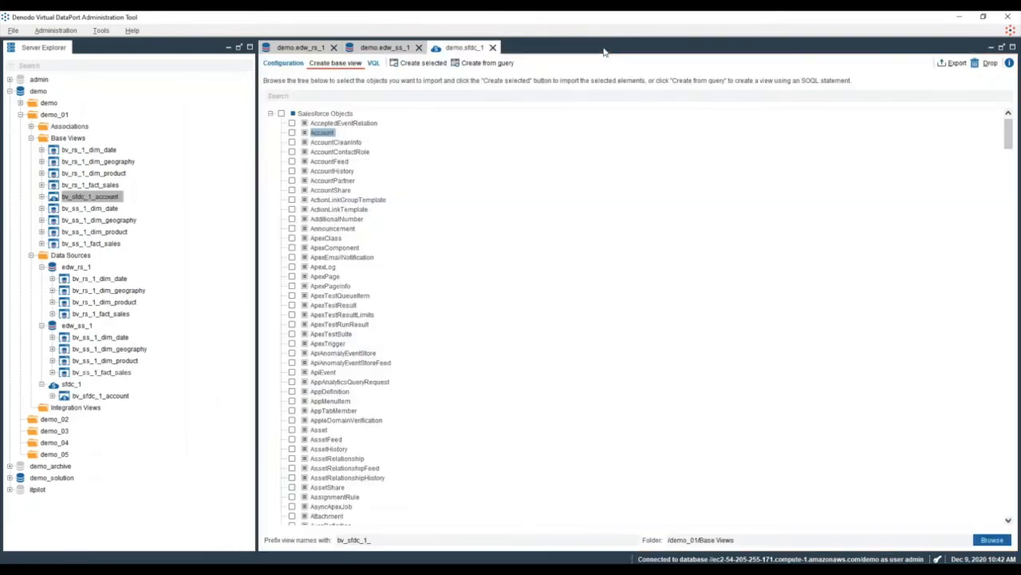
# Collapse demo_01's Data Sources folder and start a new union view combining bv_ss_1_fact_sales with bv_rs_1_fact_sales.
pyautogui.click(31, 257)
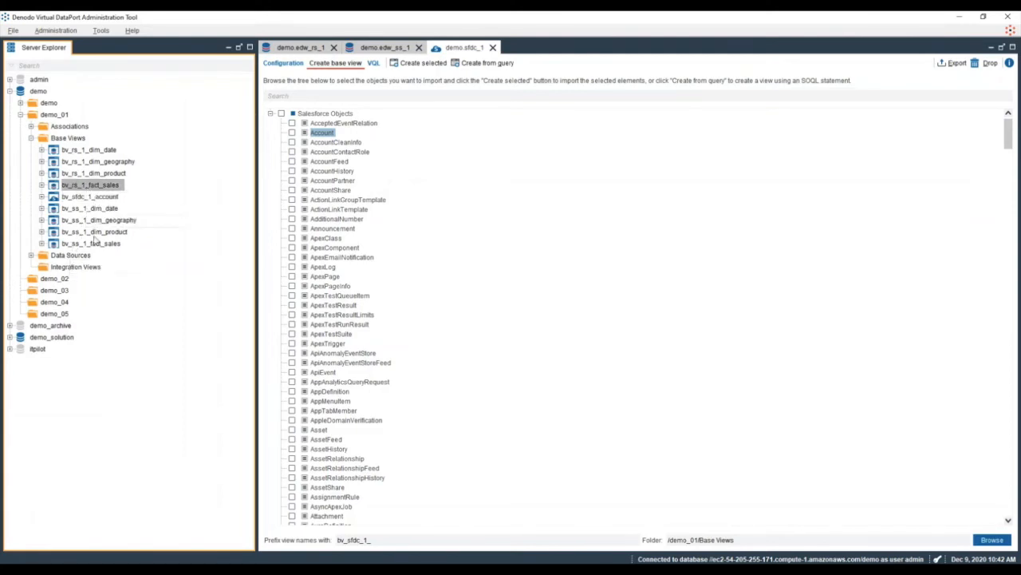
pyautogui.keyDown('shift'); pyautogui.click(92, 244); pyautogui.keyUp('shift')
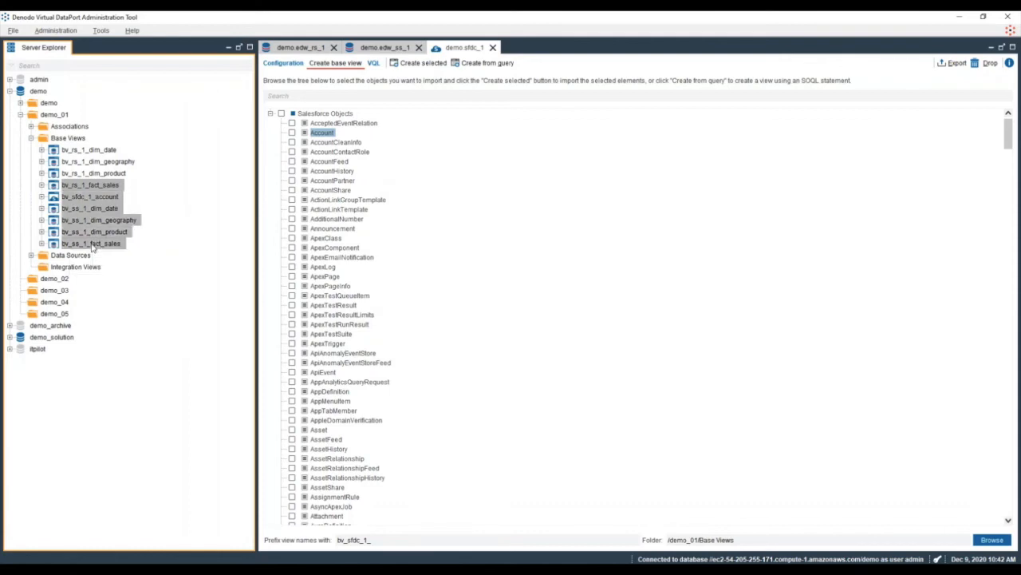
pyautogui.click(93, 244)
pyautogui.rightClick(98, 247)
pyautogui.moveTo(152, 250)
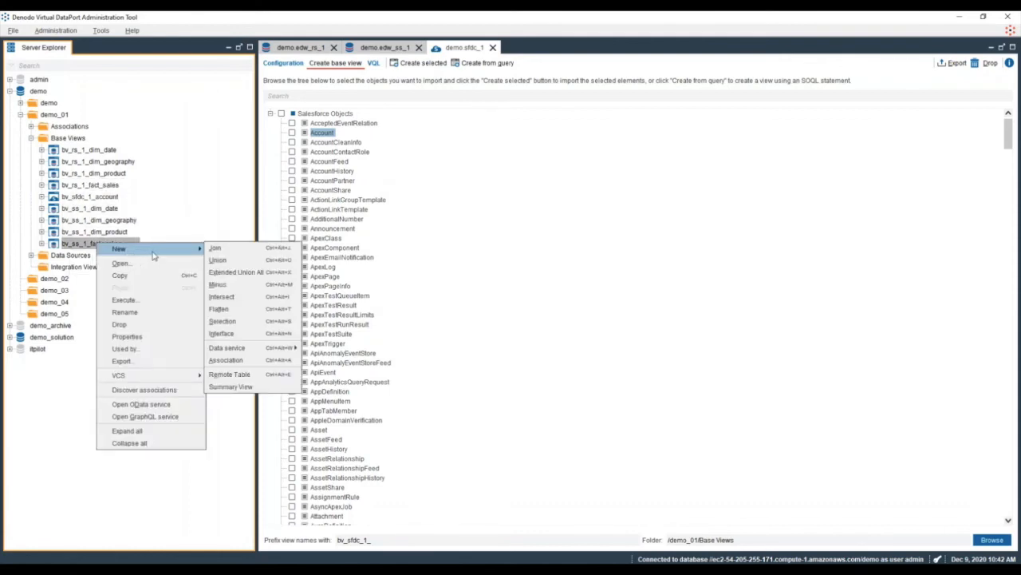
pyautogui.click(219, 262)
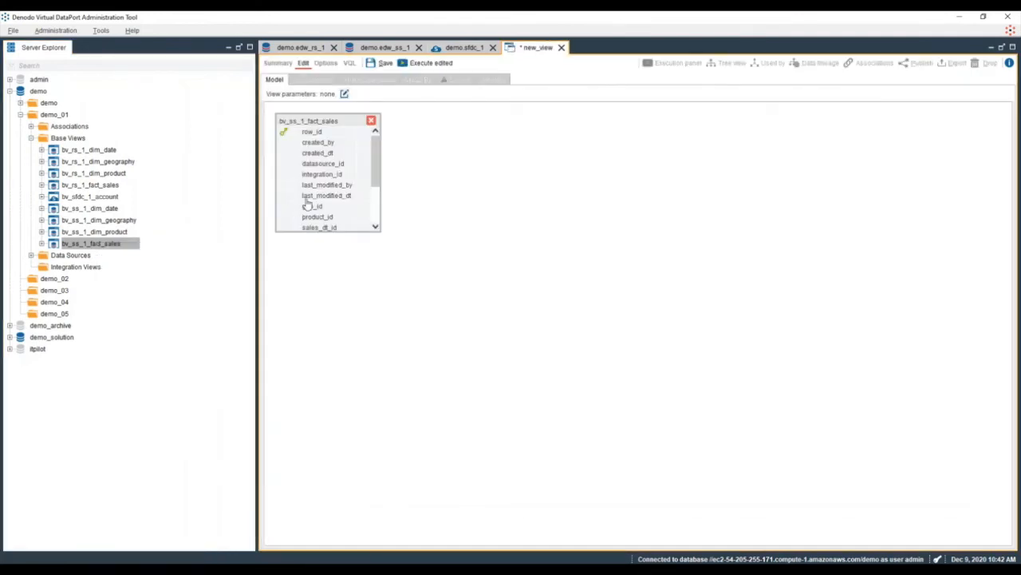
pyautogui.moveTo(94, 185); pyautogui.dragTo(487, 142)
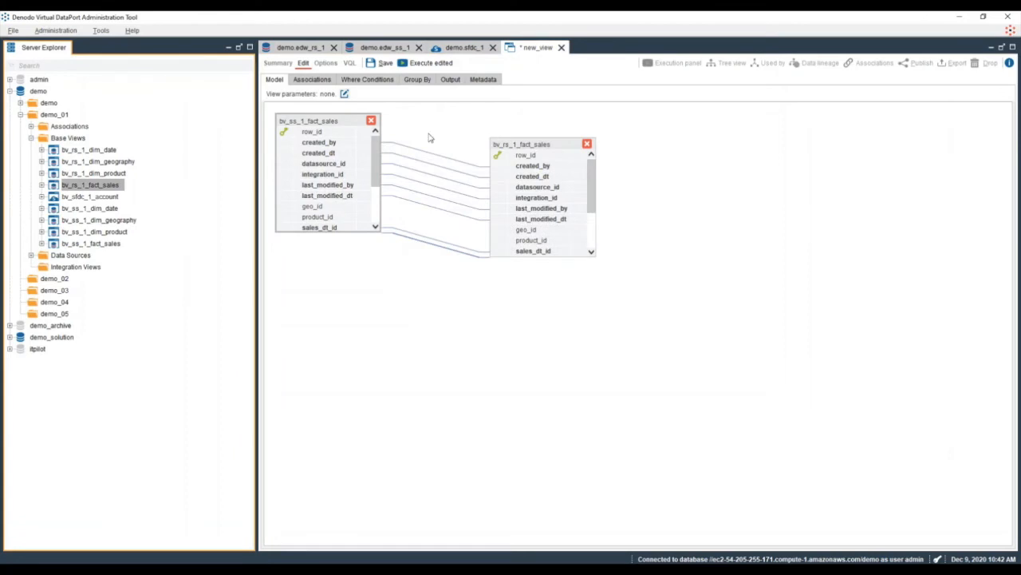
# Map geo_id, product_id and row_id between the two fact_sales views in the union and check the list of field associations.
pyautogui.moveTo(337, 120); pyautogui.dragTo(398, 143)
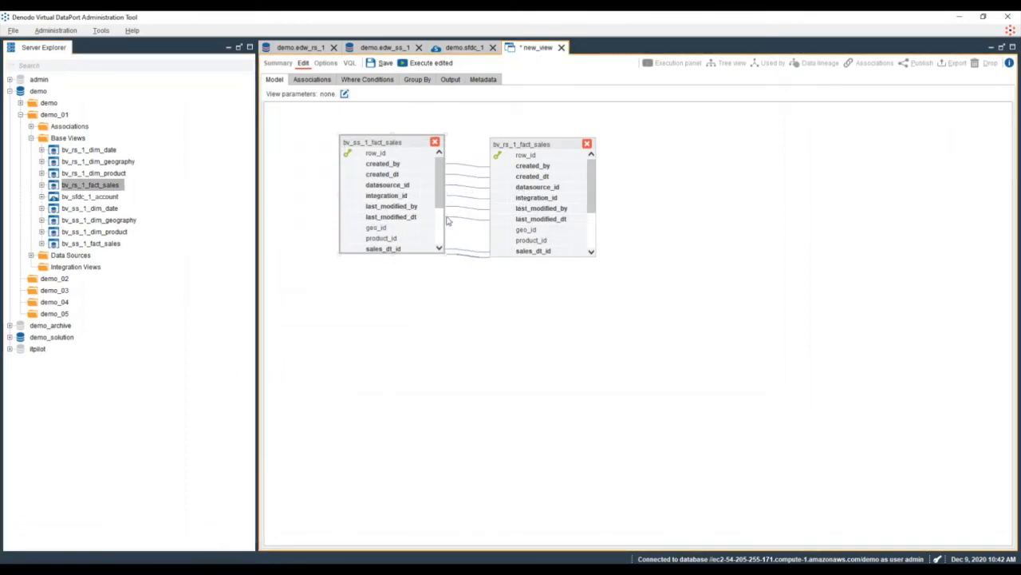
pyautogui.scroll(-1, 439, 236)
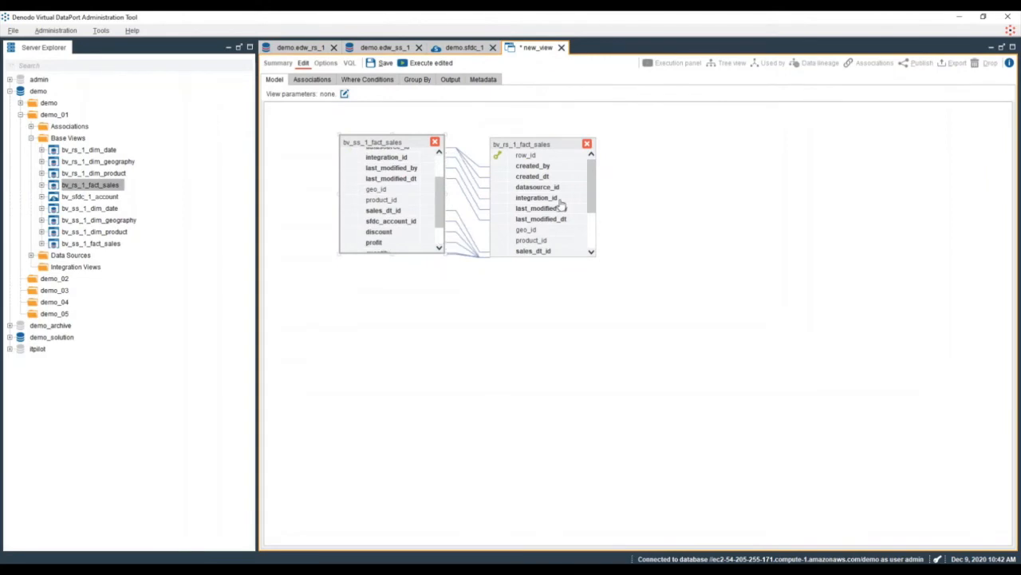
pyautogui.scroll(-2, 562, 203)
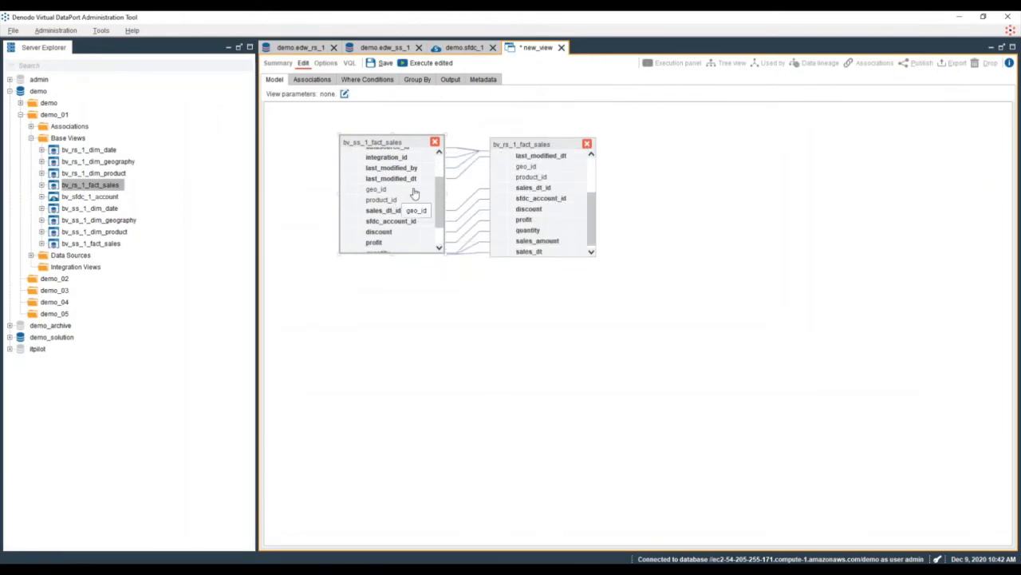
pyautogui.moveTo(499, 167); pyautogui.dragTo(499, 168)
pyautogui.moveTo(407, 201); pyautogui.dragTo(504, 177)
pyautogui.scroll(2, 403, 189)
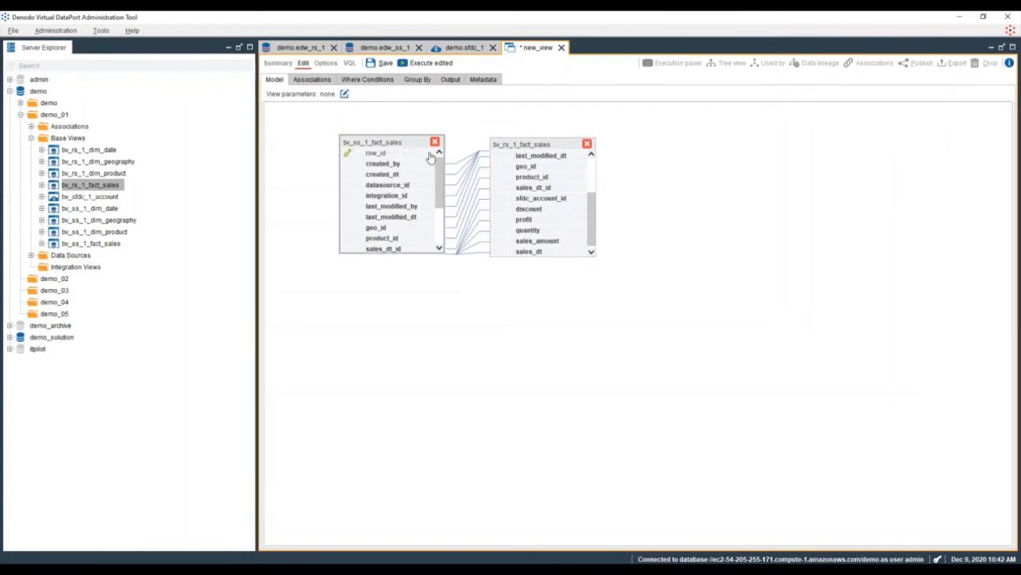
pyautogui.scroll(2, 536, 182)
pyautogui.moveTo(423, 156); pyautogui.dragTo(507, 156)
pyautogui.scroll(-2, 377, 206)
pyautogui.scroll(-1, 377, 206)
pyautogui.scroll(4, 377, 206)
pyautogui.click(312, 79)
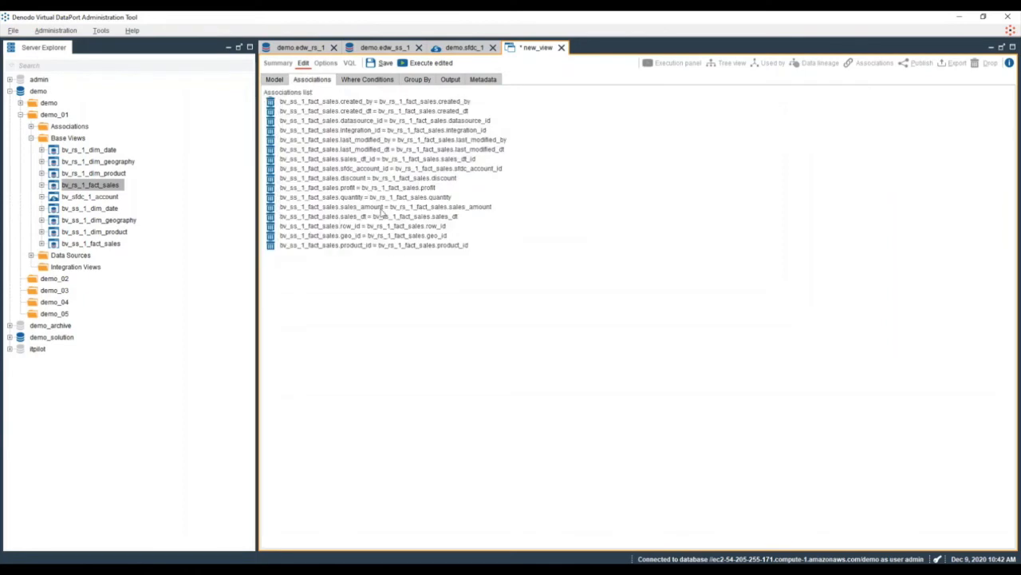
# Name the union view iv_fact_sales_all_1, save it and place it in demo_01's Integration Views folder.
pyautogui.click(449, 80)
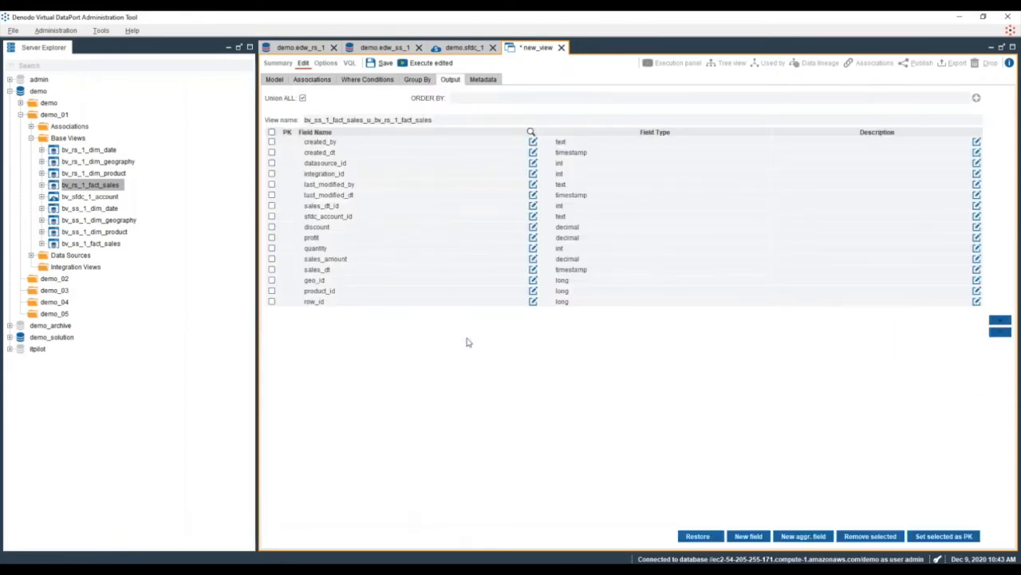
pyautogui.moveTo(304, 120); pyautogui.dragTo(468, 118)
pyautogui.write('iv_fact_sales_all_1')
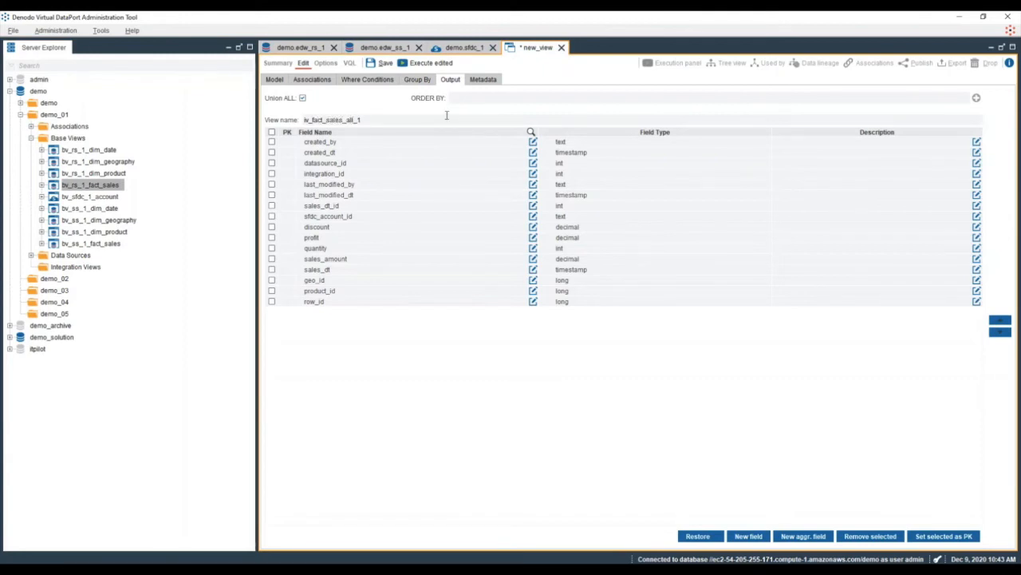
pyautogui.click(382, 62)
pyautogui.moveTo(75, 256); pyautogui.dragTo(74, 281)
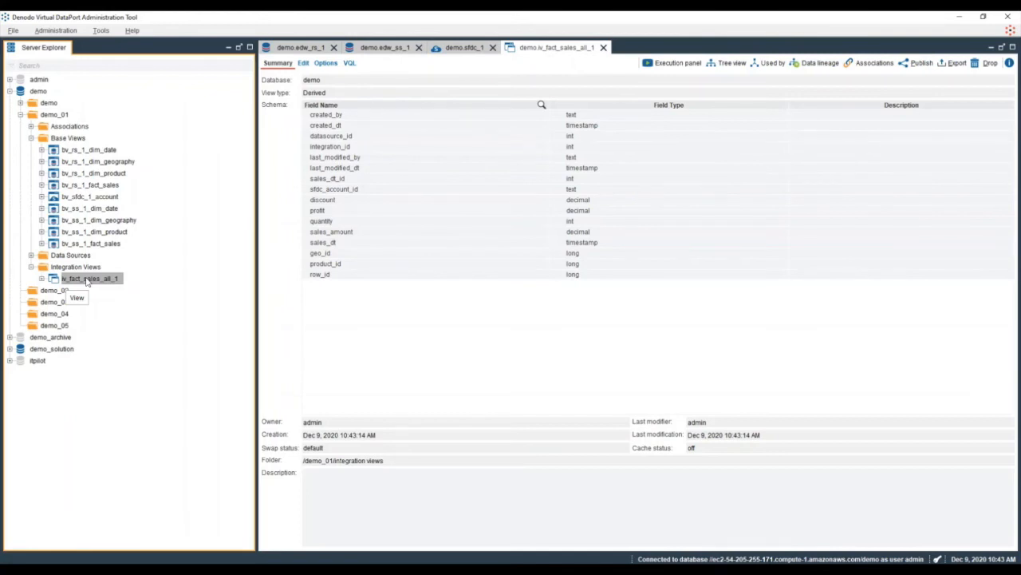
# Start a new join view from iv_fact_sales_all_1 and add bv_ss_1_dim_date beside it in the model.
pyautogui.rightClick(87, 280)
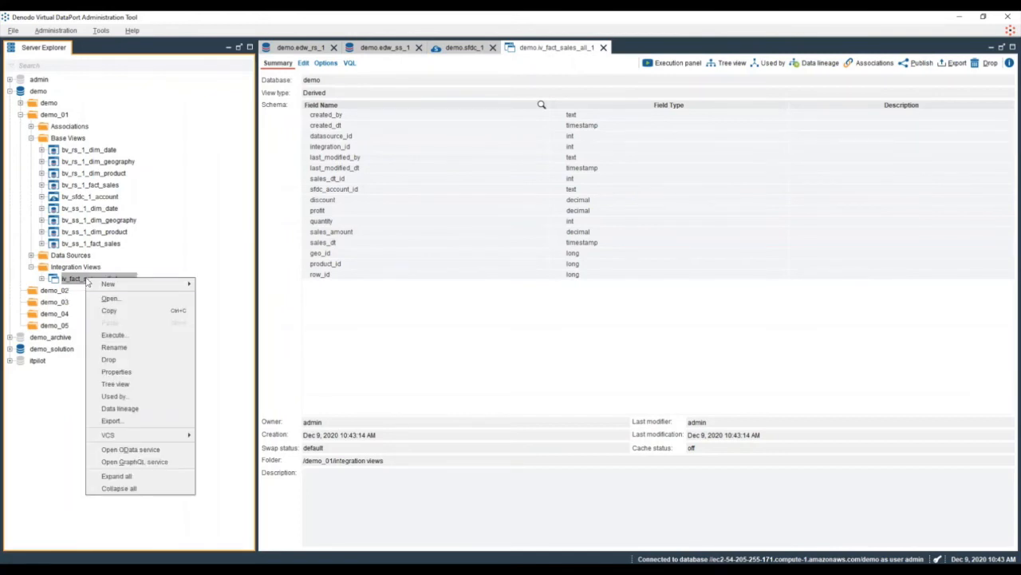
pyautogui.moveTo(128, 283)
pyautogui.click(205, 285)
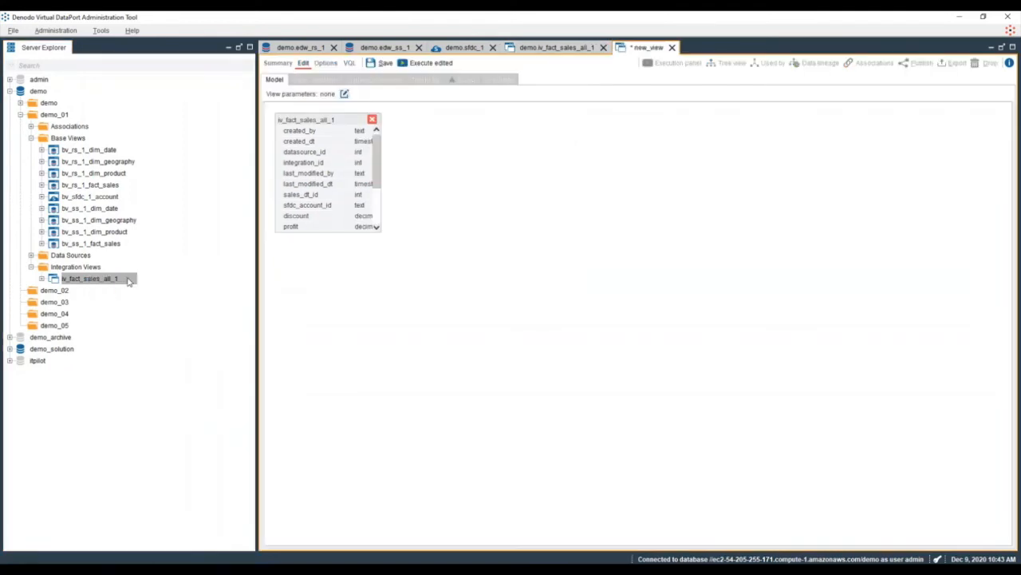
pyautogui.moveTo(333, 119); pyautogui.dragTo(468, 153)
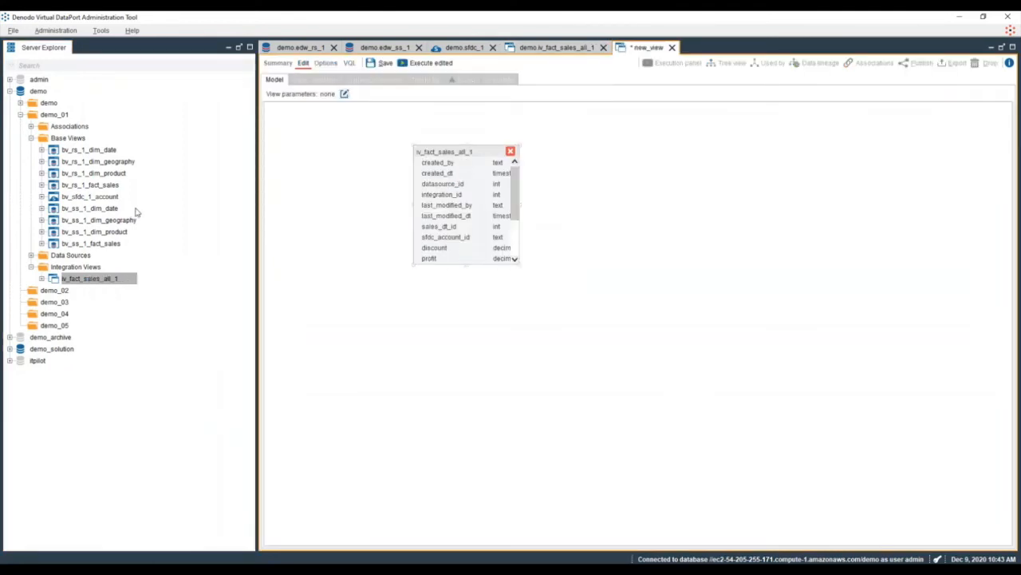
pyautogui.click(69, 254)
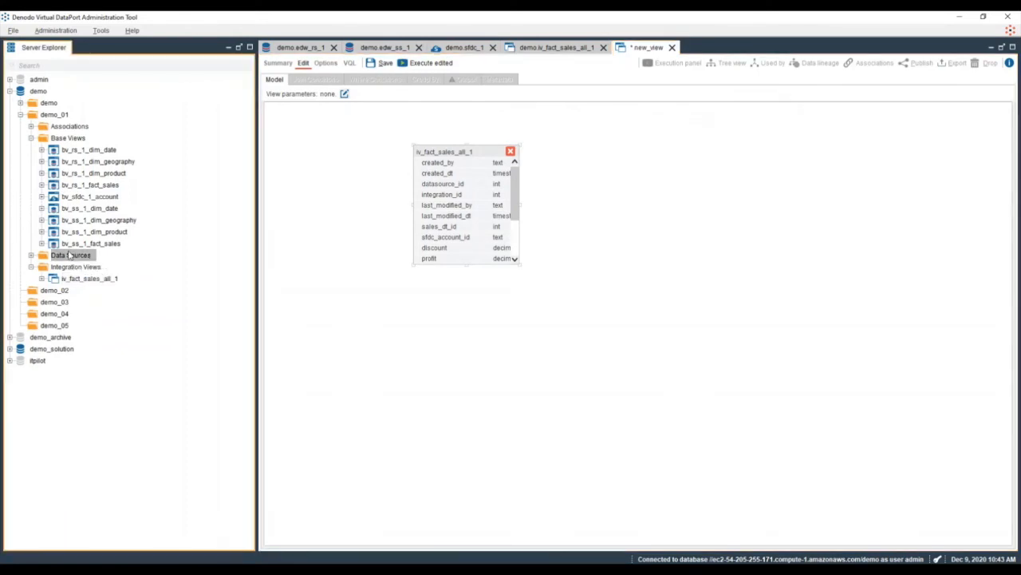
pyautogui.moveTo(83, 223); pyautogui.dragTo(86, 234)
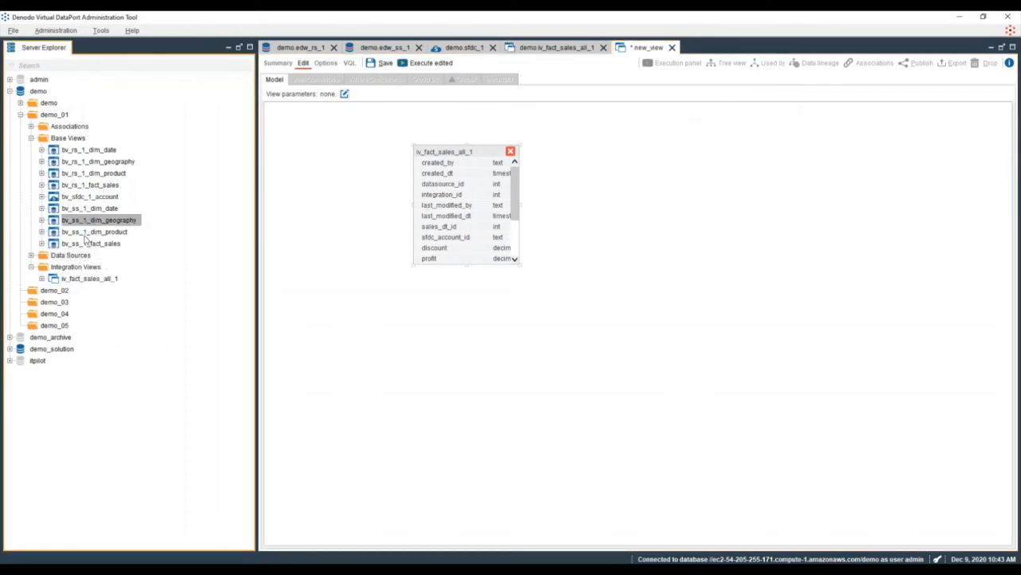
pyautogui.click(84, 233)
pyautogui.moveTo(94, 210); pyautogui.dragTo(339, 159)
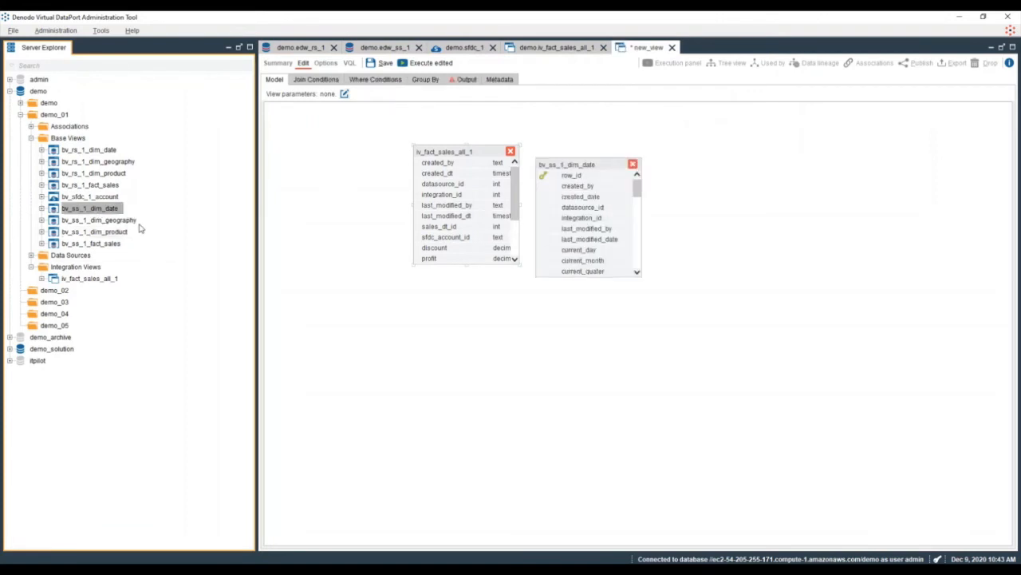
# Add bv_ss_1_dim_product to the join model and line up the product, fact and date views side by side.
pyautogui.moveTo(112, 233); pyautogui.dragTo(299, 176)
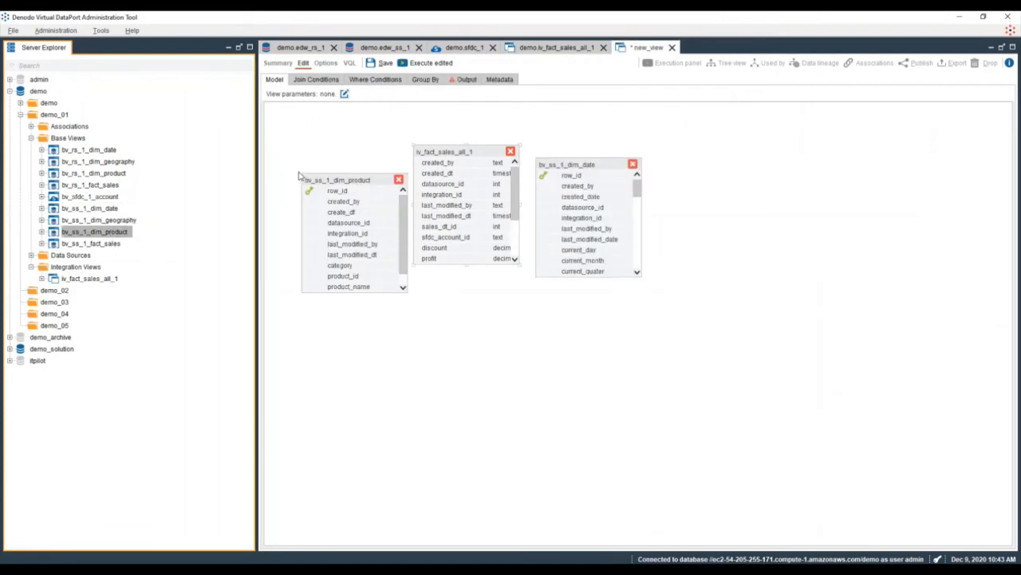
pyautogui.moveTo(473, 151); pyautogui.dragTo(478, 173)
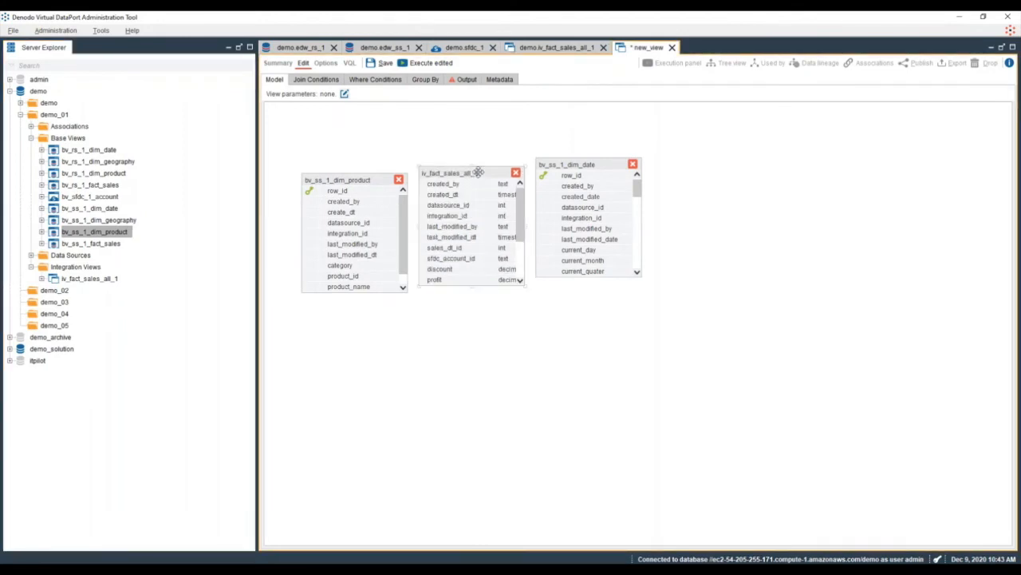
pyautogui.moveTo(573, 164); pyautogui.dragTo(616, 171)
pyautogui.moveTo(476, 175); pyautogui.dragTo(497, 175)
pyautogui.moveTo(371, 180); pyautogui.dragTo(371, 173)
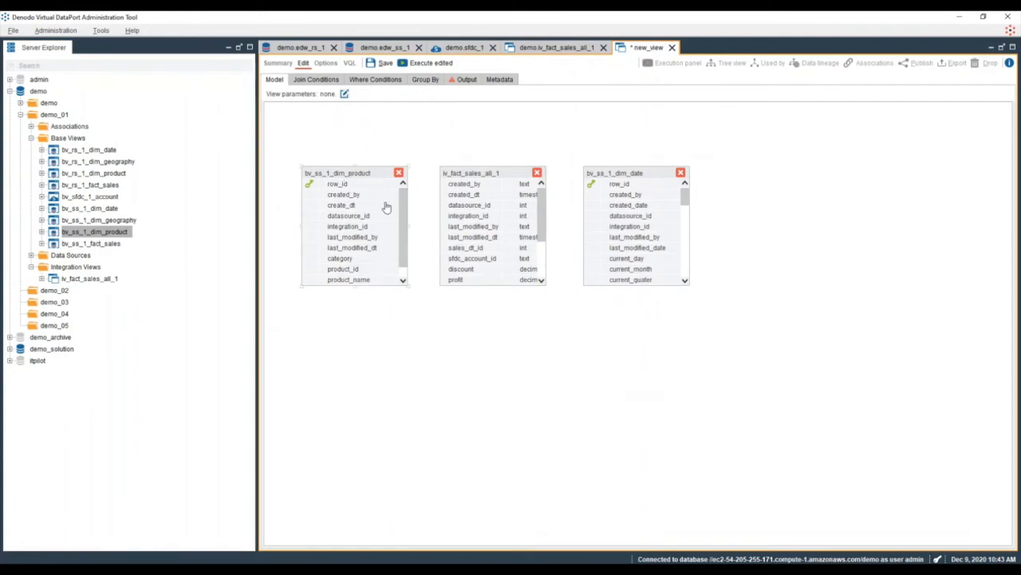
# Join the product dimension's row_id to the fact's product_id and the date dimension's row_id to sales_dt_id, and check the join conditions.
pyautogui.scroll(-5, 470, 213)
pyautogui.scroll(-1, 470, 213)
pyautogui.moveTo(419, 192); pyautogui.dragTo(462, 287)
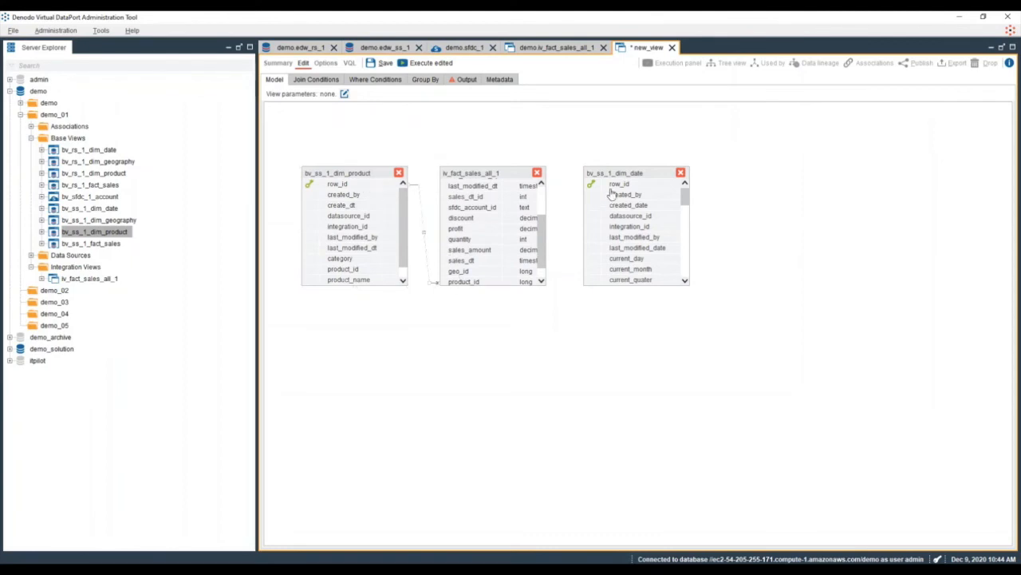
pyautogui.moveTo(616, 190); pyautogui.dragTo(527, 200)
pyautogui.click(463, 80)
pyautogui.click(304, 83)
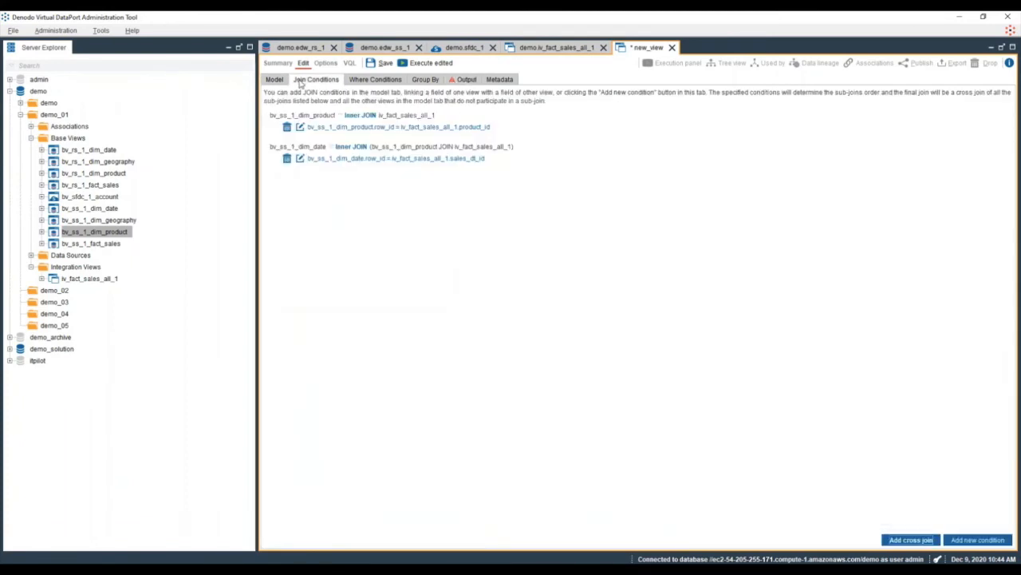
pyautogui.click(269, 83)
pyautogui.click(313, 83)
# Enable grouping for the join view, accept clearing its output fields, and check the emptied output.
pyautogui.click(372, 82)
pyautogui.click(431, 83)
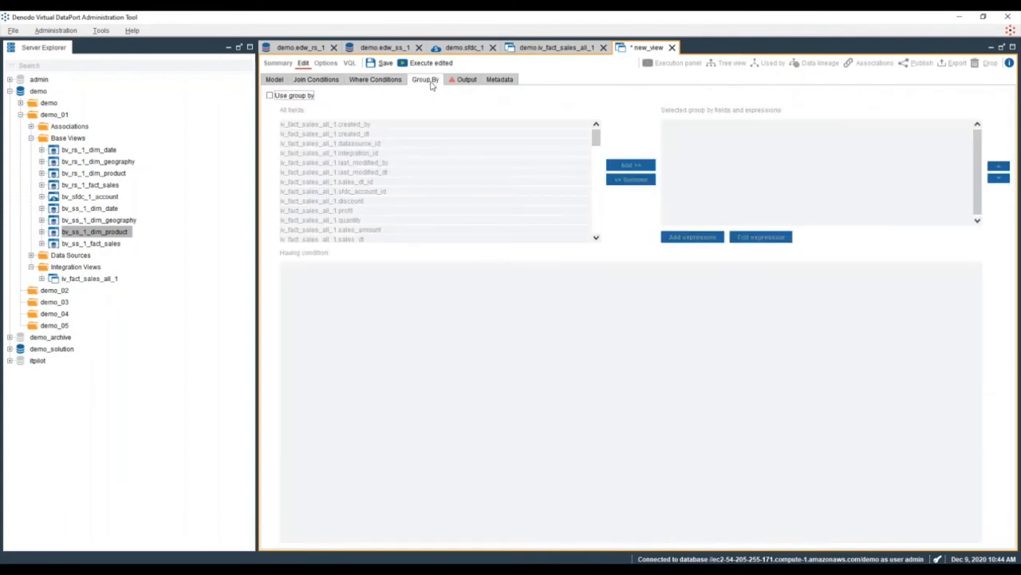
pyautogui.click(270, 96)
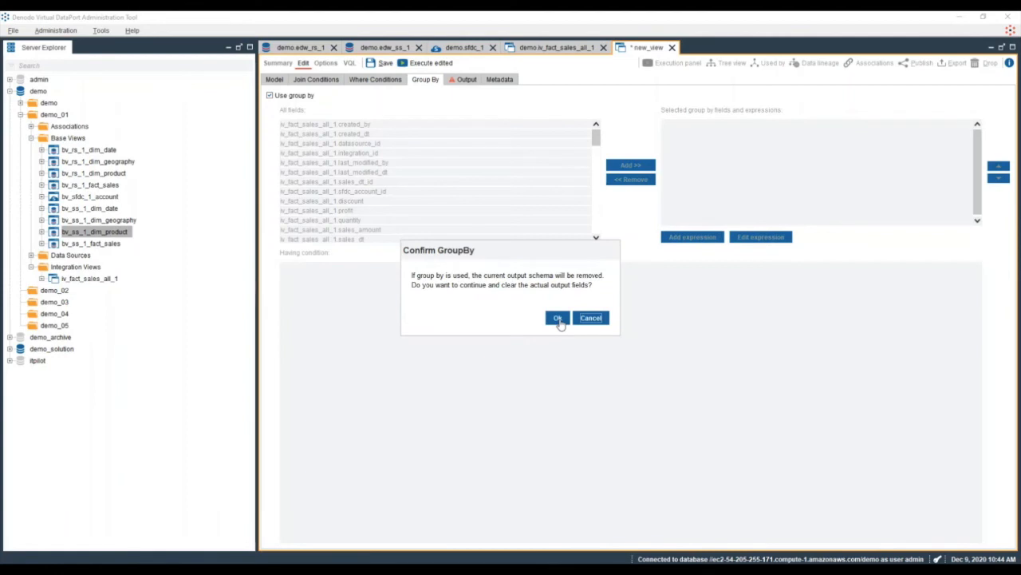
pyautogui.click(558, 318)
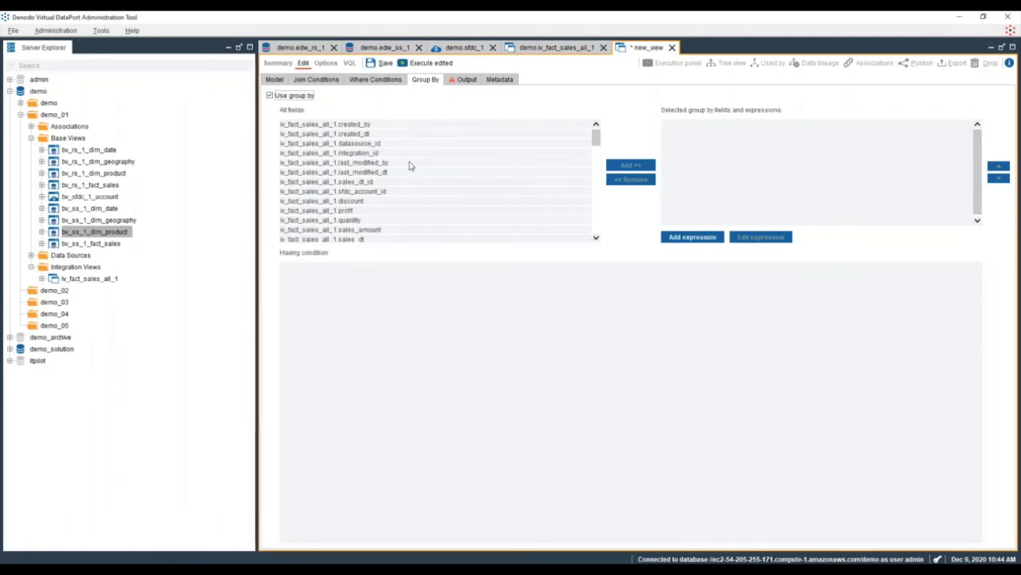
pyautogui.click(467, 83)
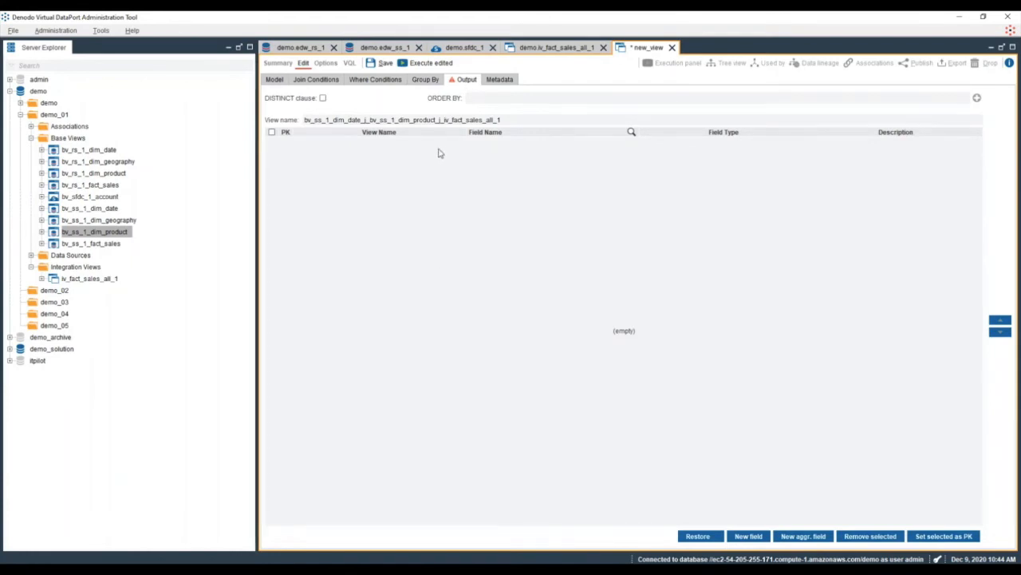
pyautogui.click(427, 81)
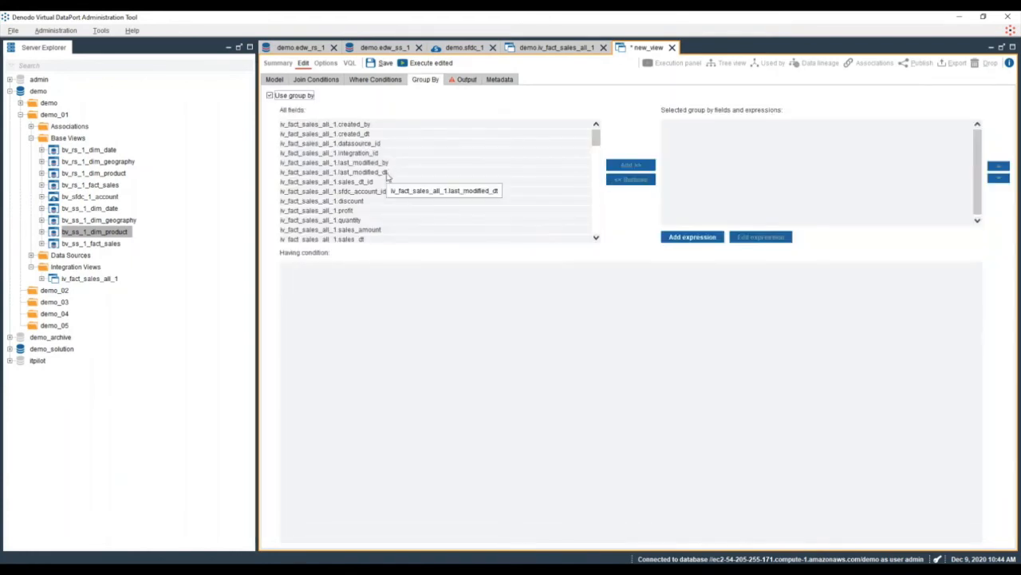
# Group the view by bv_ss_1_dim_date.first_date_of_month, bv_ss_1_dim_product.category and bv_ss_1_dim_product.subcategory.
pyautogui.scroll(-4, 383, 240)
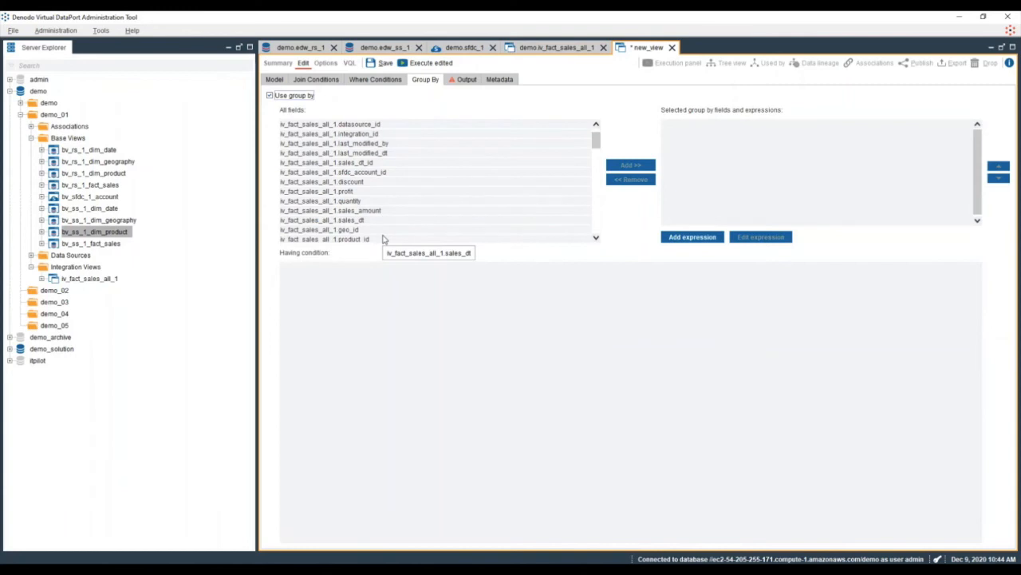
pyautogui.scroll(-6, 383, 240)
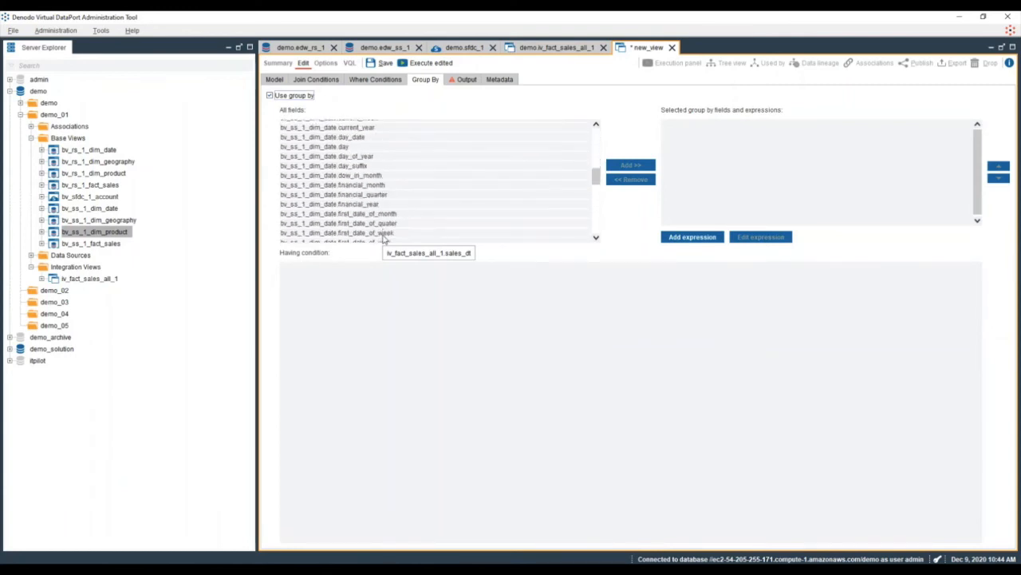
pyautogui.click(370, 213)
pyautogui.click(619, 166)
pyautogui.scroll(-8, 472, 217)
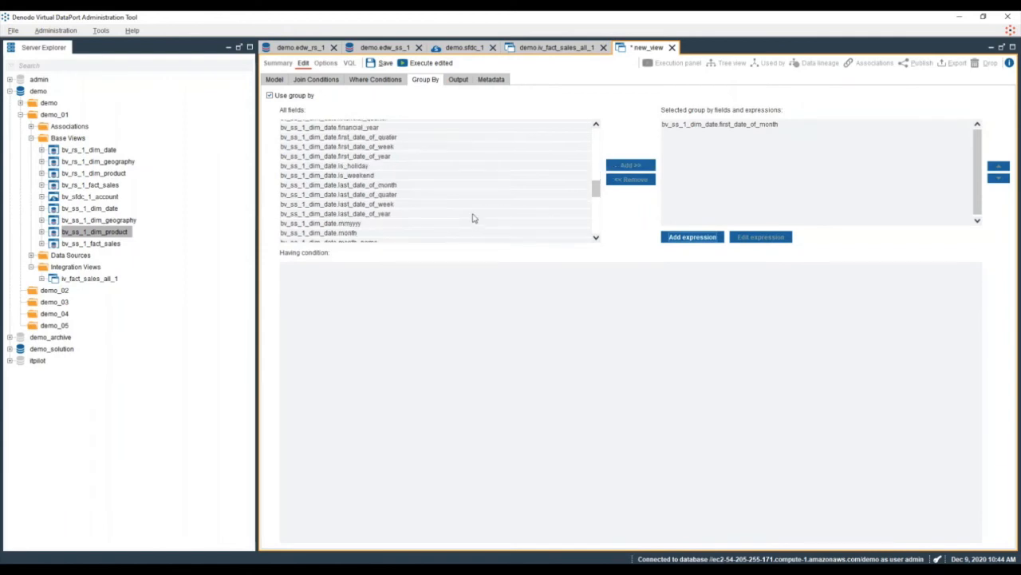
pyautogui.scroll(-4, 472, 217)
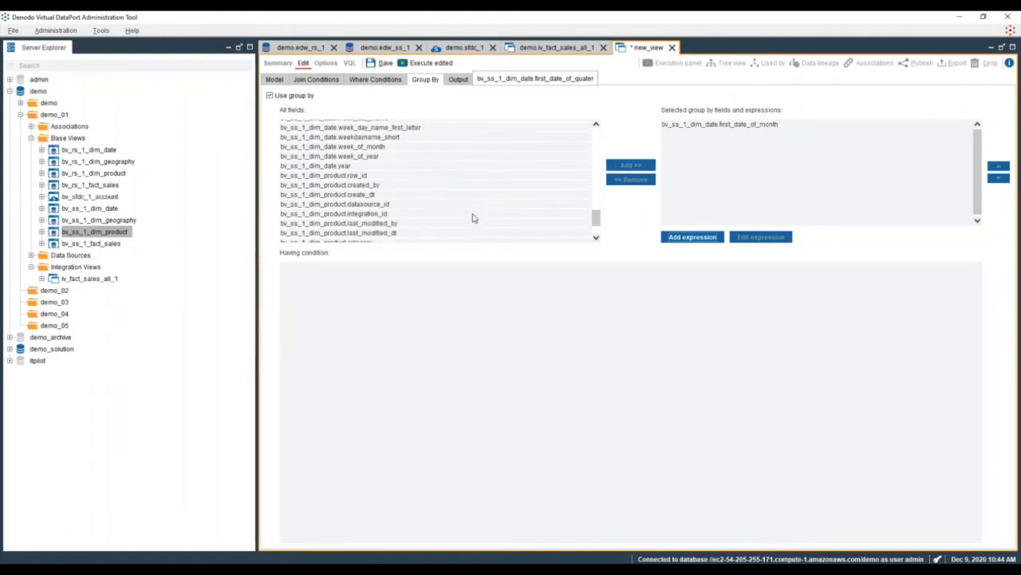
pyautogui.click(401, 210)
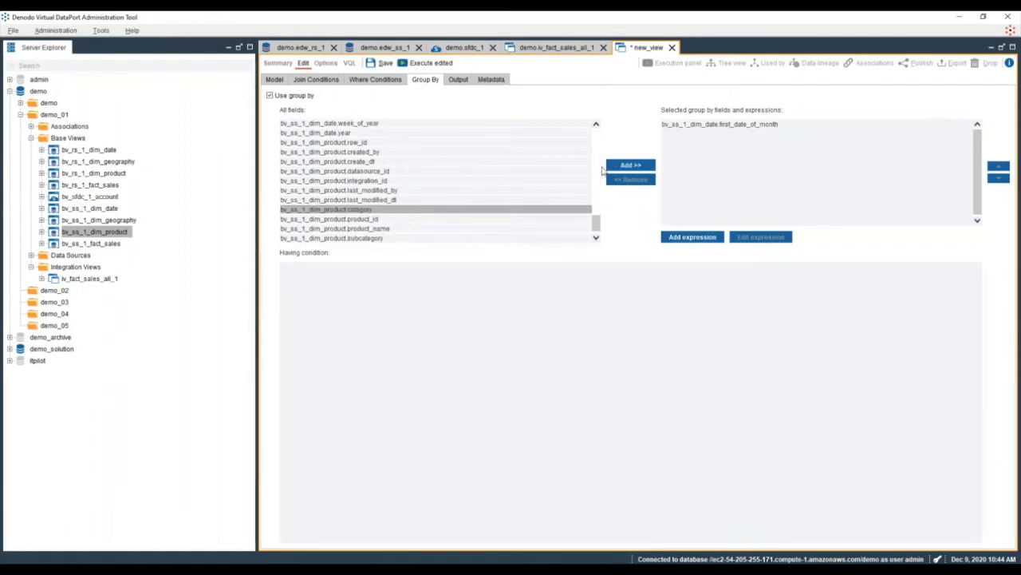
pyautogui.click(620, 166)
pyautogui.click(474, 238)
pyautogui.click(619, 166)
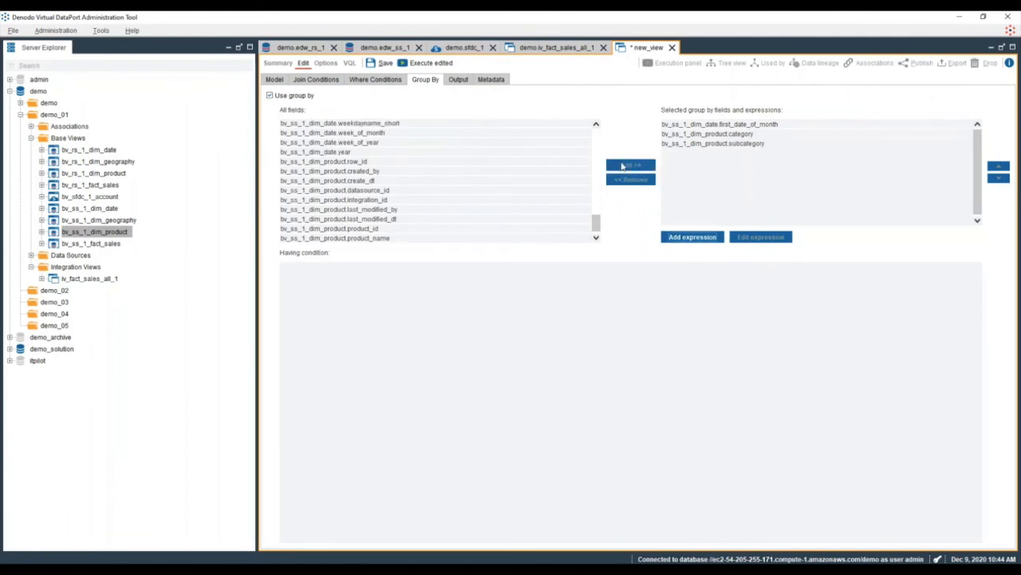
# Start a new aggregate output field named profit with a sum expression.
pyautogui.click(458, 83)
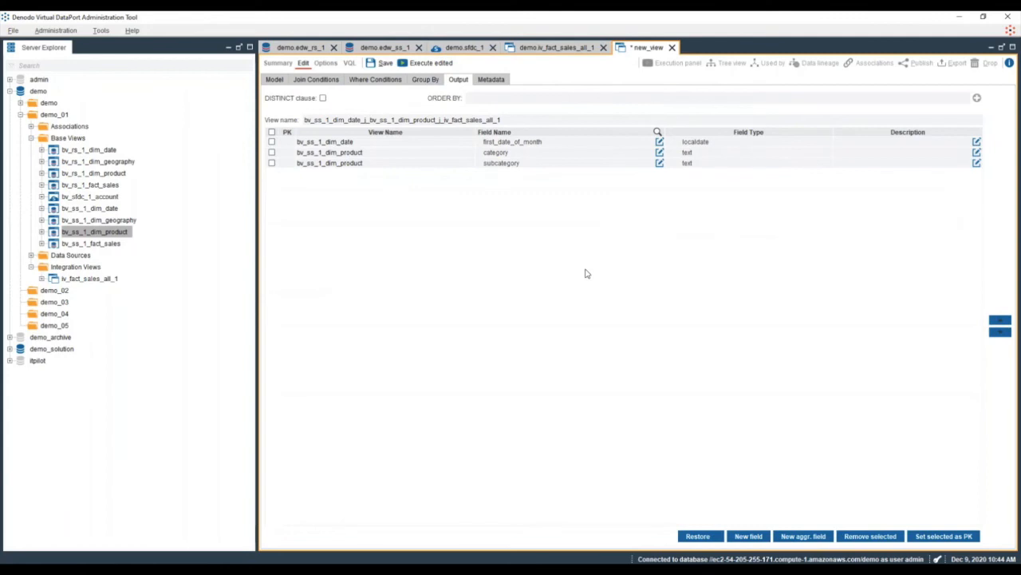
pyautogui.click(805, 537)
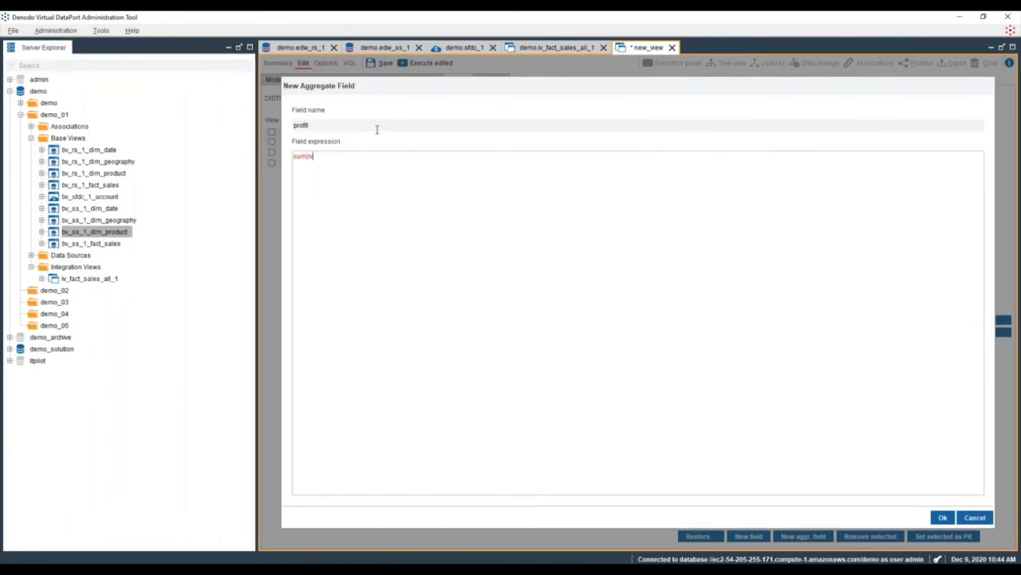
pyautogui.hotkey('ctrl', 'space')
pyautogui.press('Down')
pyautogui.press('Down')
pyautogui.press('Down')
pyautogui.press('Down')
pyautogui.press('Down')
pyautogui.press('Down')
pyautogui.press('Down')
pyautogui.press('Down')
pyautogui.press('Down')
pyautogui.press('Down')
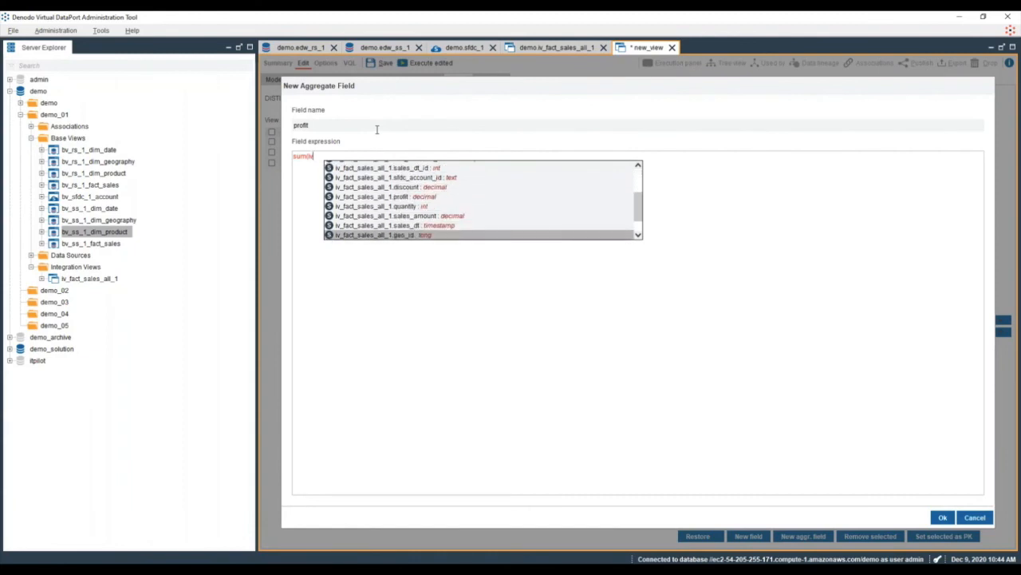
pyautogui.press('Up')
pyautogui.press('Up')
pyautogui.press('Up')
pyautogui.press('Up')
pyautogui.press('Escape')
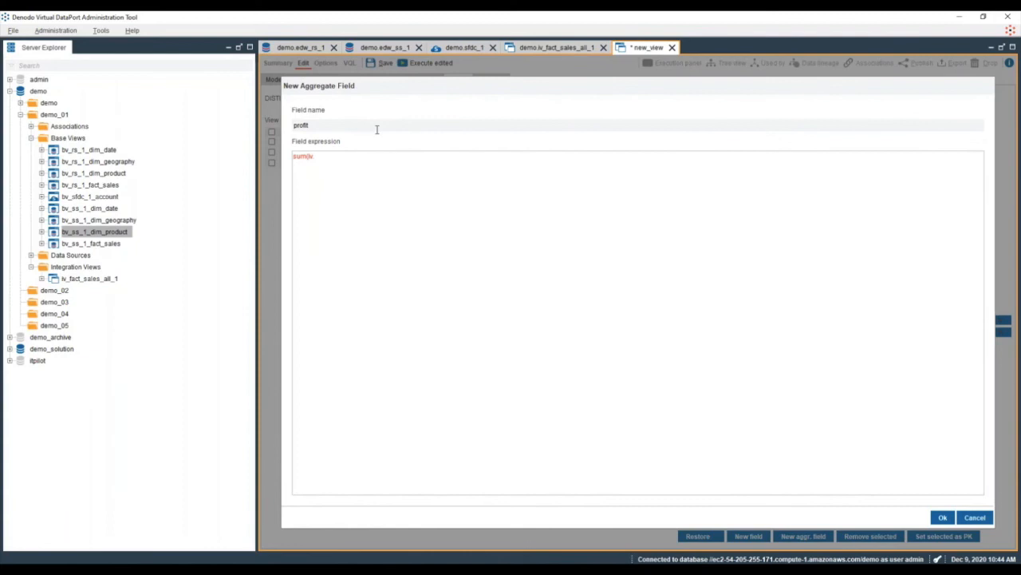
pyautogui.hotkey('ctrl', 'space')
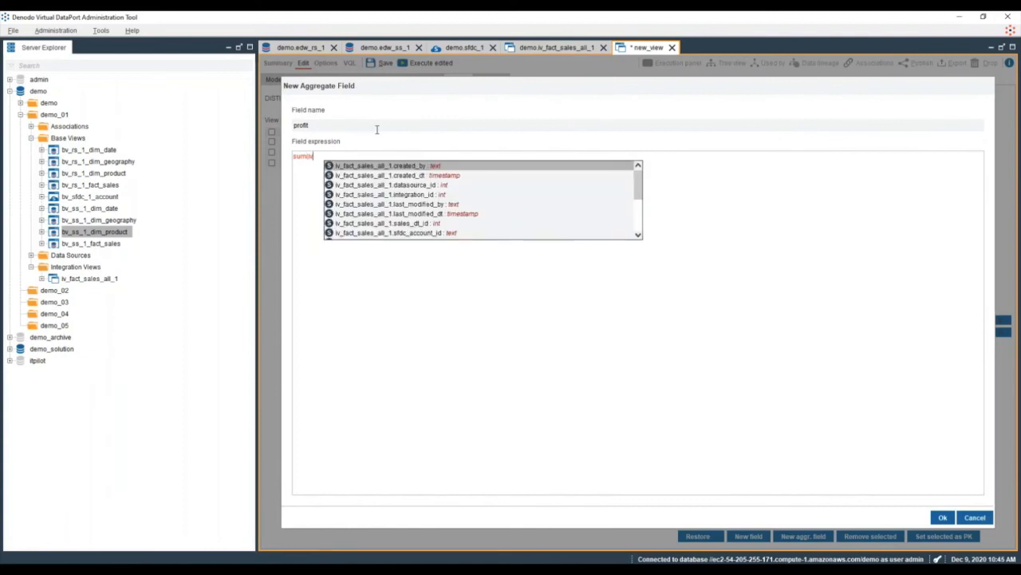
pyautogui.press('Down')
pyautogui.press('Escape')
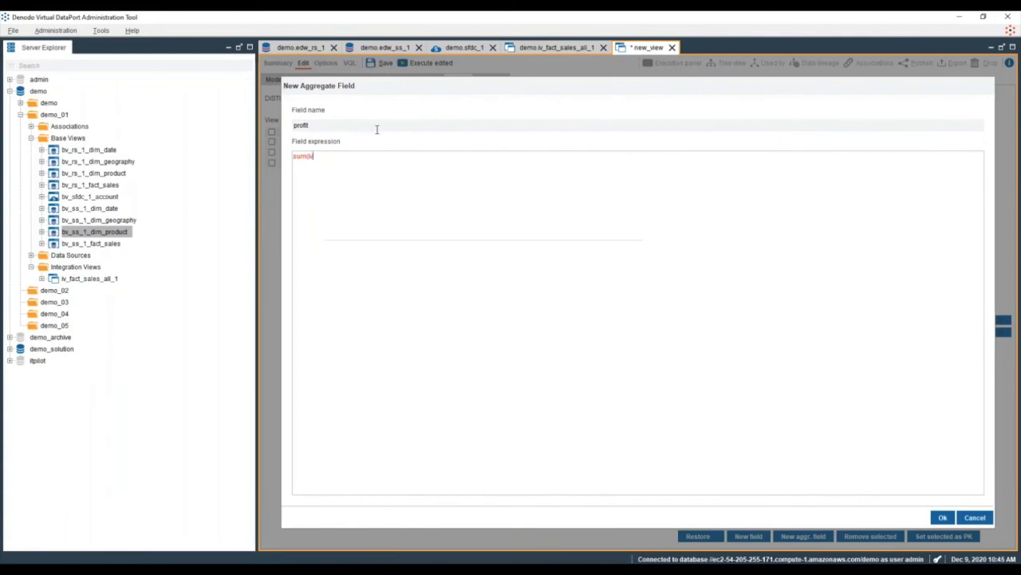
# Complete the profit field's expression as sum(iv_fact_sales_all_1.profit) and add the field to the output.
pyautogui.press('BackSpace')
pyautogui.press('BackSpace')
pyautogui.hotkey('ctrl', 'space')
pyautogui.press('Down')
pyautogui.press('Down')
pyautogui.press('Down')
pyautogui.press('Down')
pyautogui.press('Down')
pyautogui.press('Down')
pyautogui.press('Down')
pyautogui.press('Down')
pyautogui.press('Down')
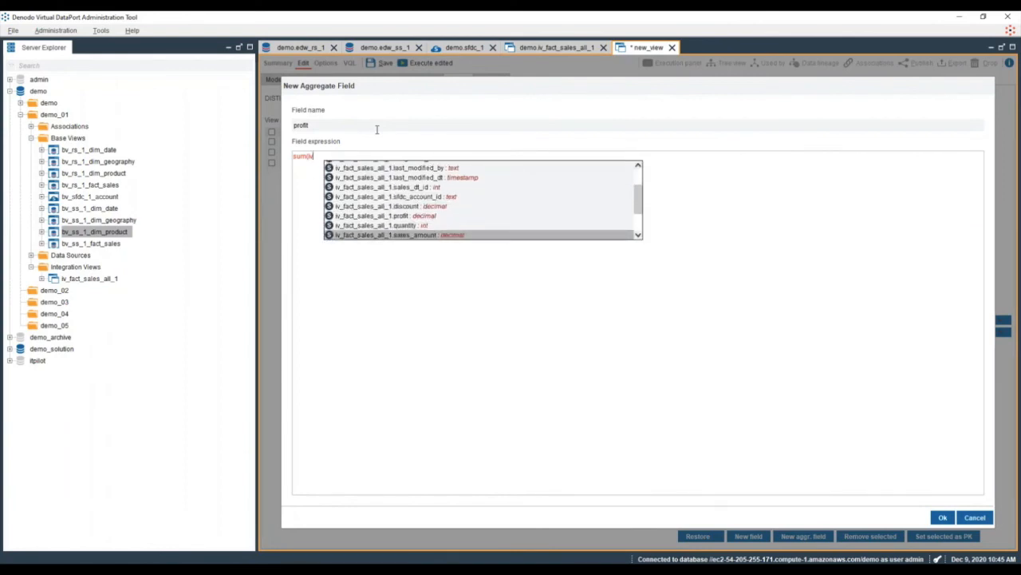
pyautogui.press('Down')
pyautogui.press('Up')
pyautogui.press('Up')
pyautogui.press('Up')
pyautogui.press('Return')
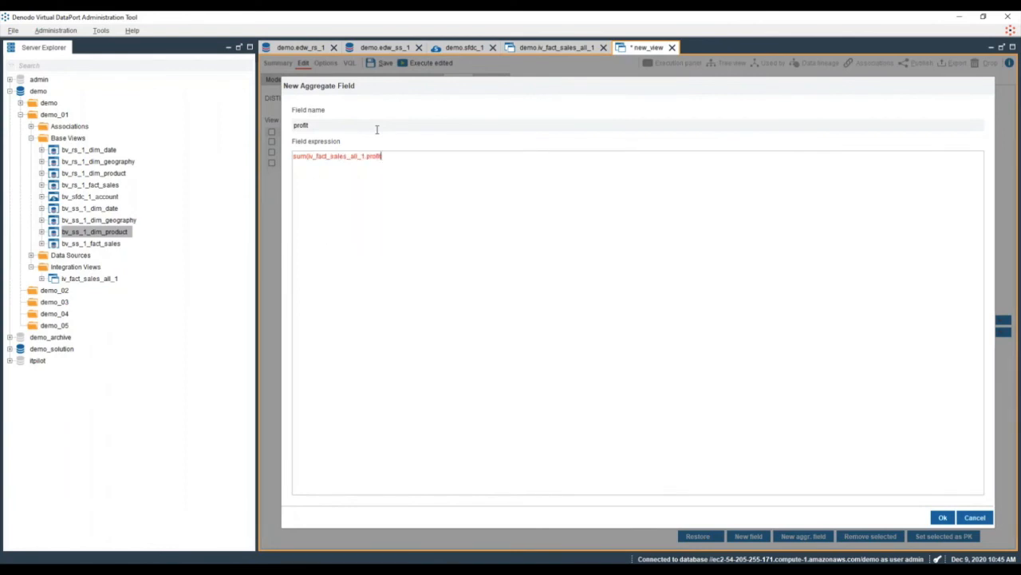
pyautogui.write(')')
pyautogui.click(943, 517)
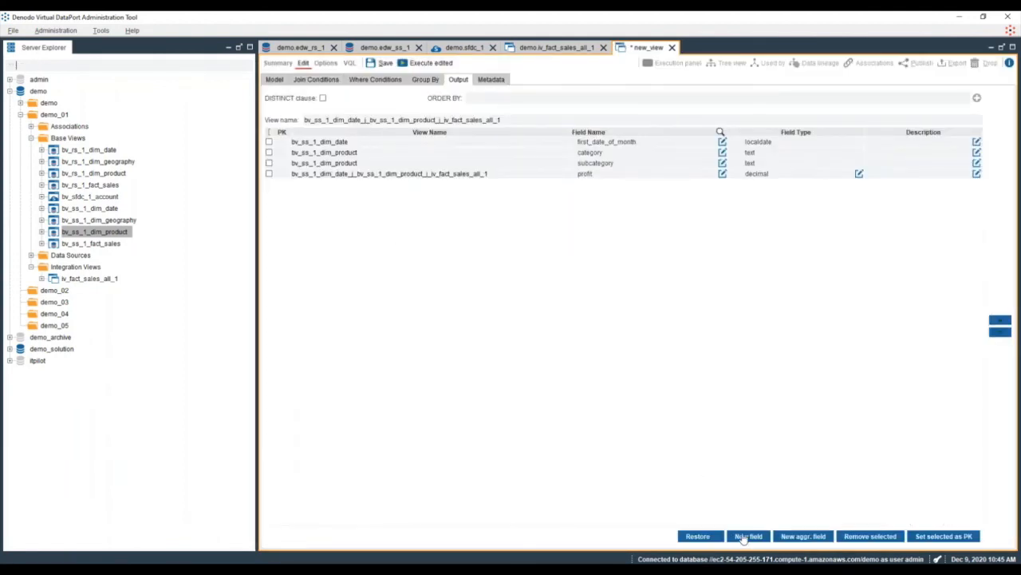
# Add an aggregate output field named sales with the expression sum(iv_fact_sales_all_1.sales_amount).
pyautogui.click(802, 536)
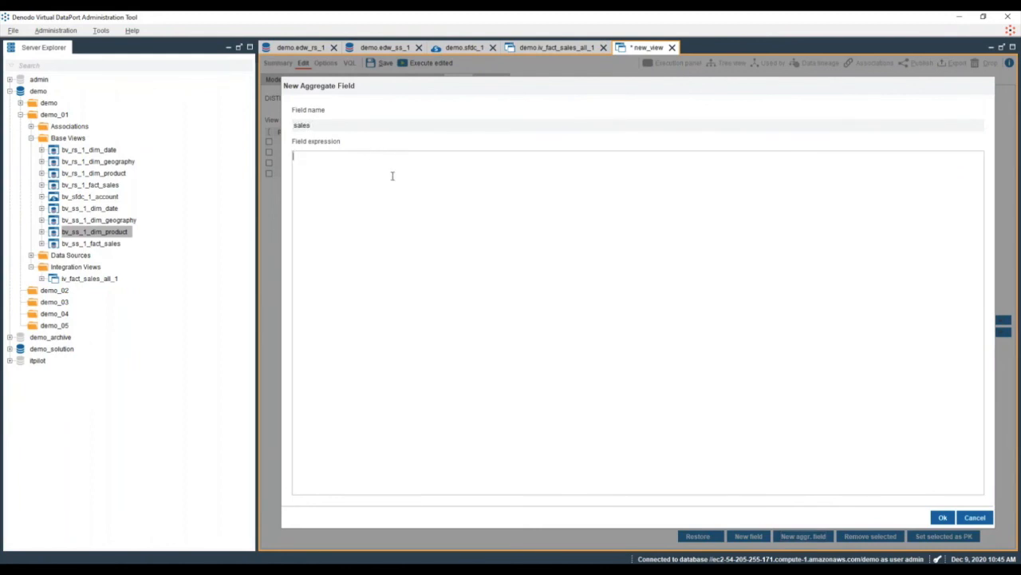
pyautogui.write('sum(iv')
pyautogui.hotkey('ctrl', 'space')
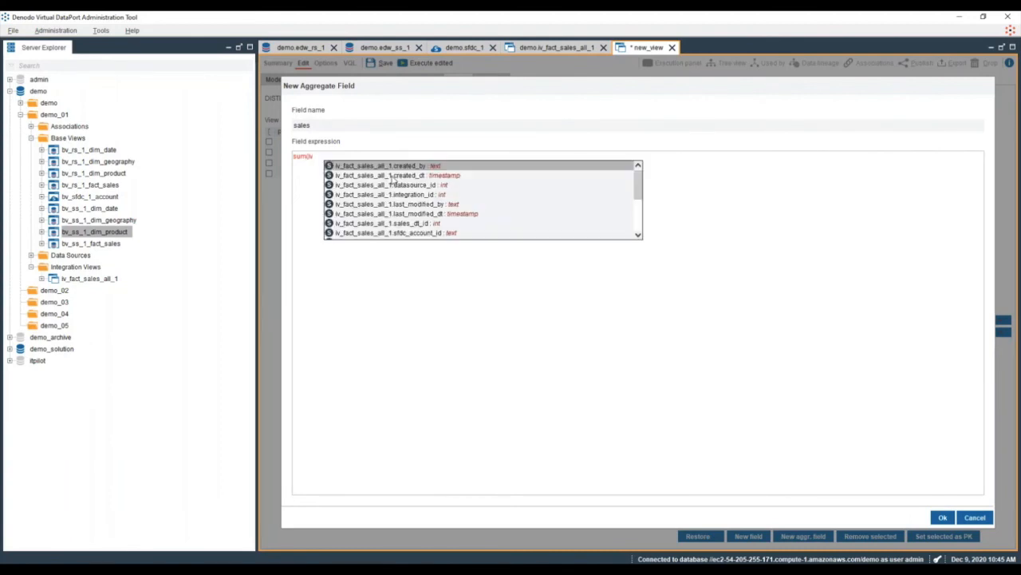
pyautogui.press('Down')
pyautogui.press('Down')
pyautogui.press('Down')
pyautogui.press('Down')
pyautogui.press('Down')
pyautogui.press('Down')
pyautogui.press('Down')
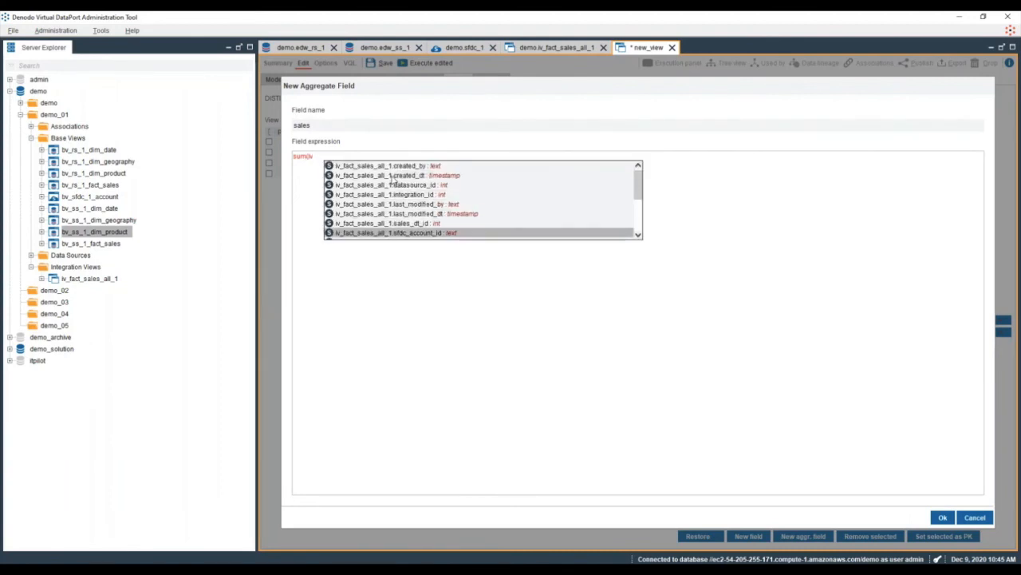
pyautogui.press('Down')
pyautogui.press('Down')
pyautogui.press('Down')
pyautogui.press('Down')
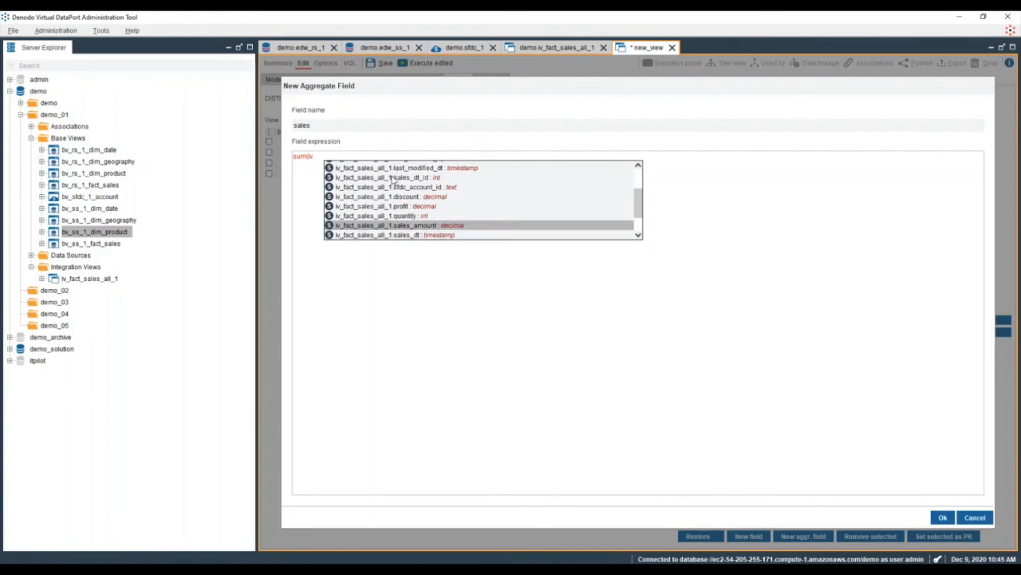
pyautogui.press('Return')
pyautogui.write(')')
pyautogui.hotkey('ctrl', 'space')
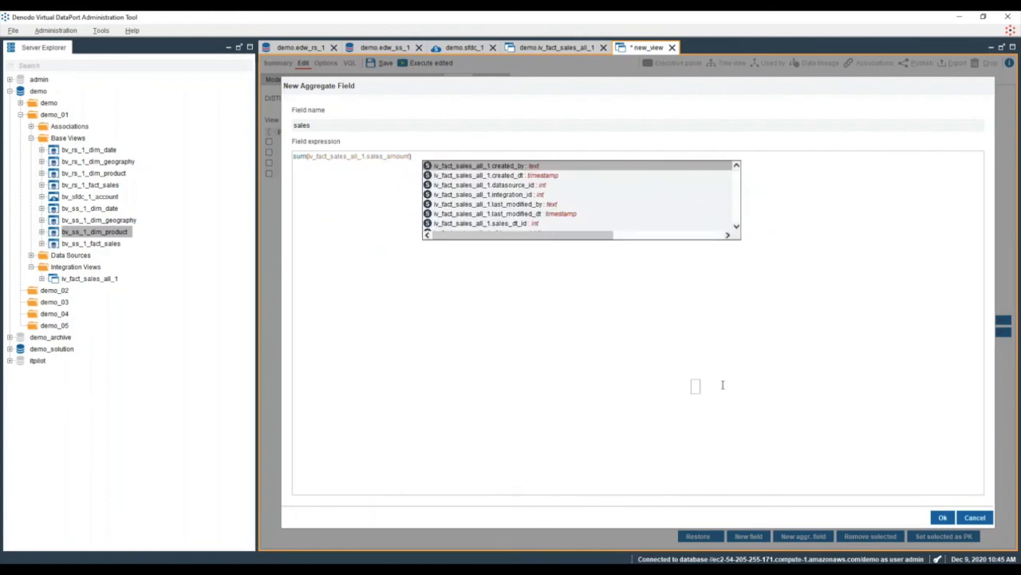
pyautogui.press('Escape')
pyautogui.click(940, 517)
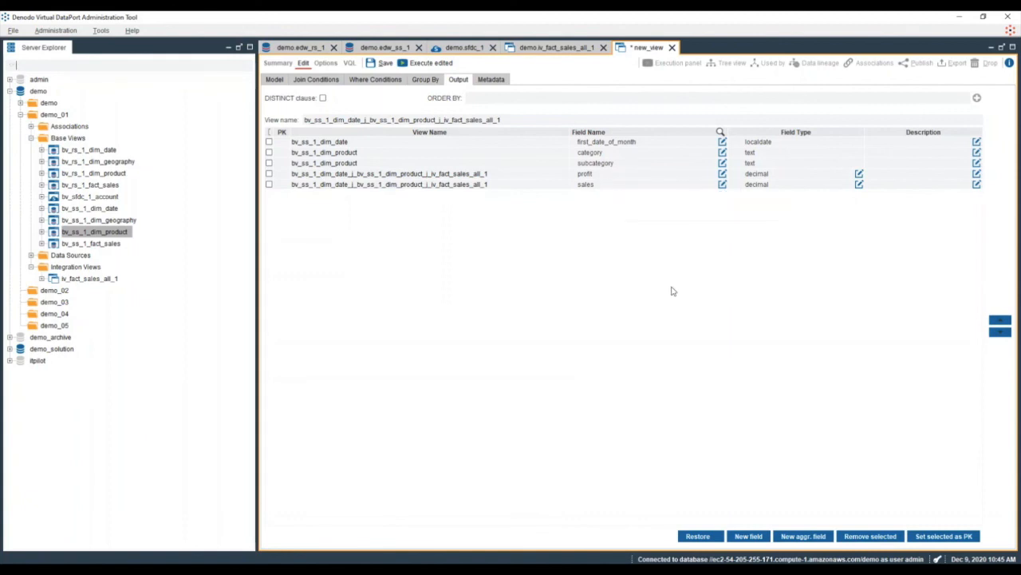
# Name the aggregated view iv_fact_sales_aggr_1 and save it in demo_01's Integration Views folder.
pyautogui.click(508, 116)
pyautogui.doubleClick(508, 120)
pyautogui.write('iv_fact_')
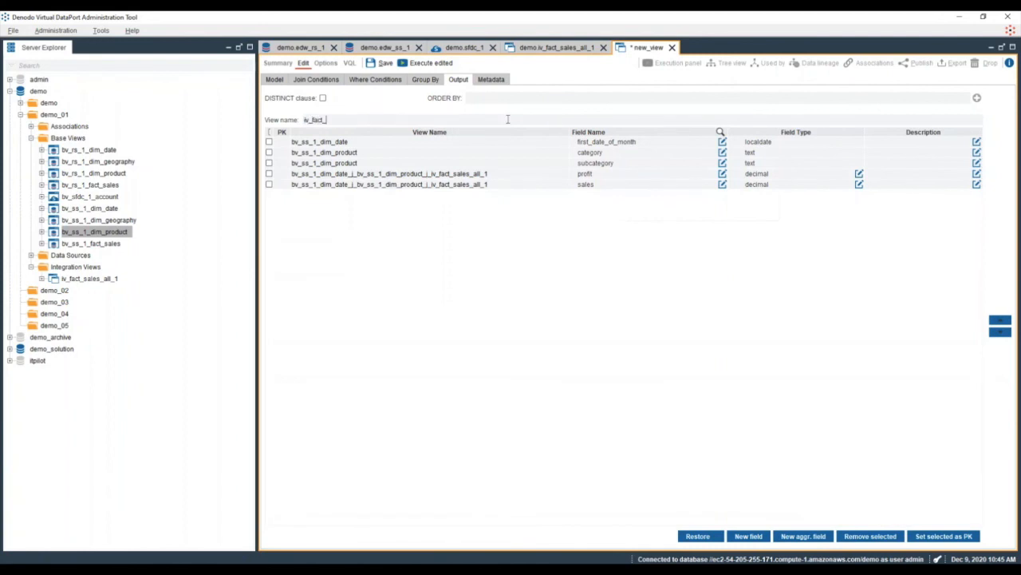
pyautogui.write('sales_aggr_1')
pyautogui.click(377, 64)
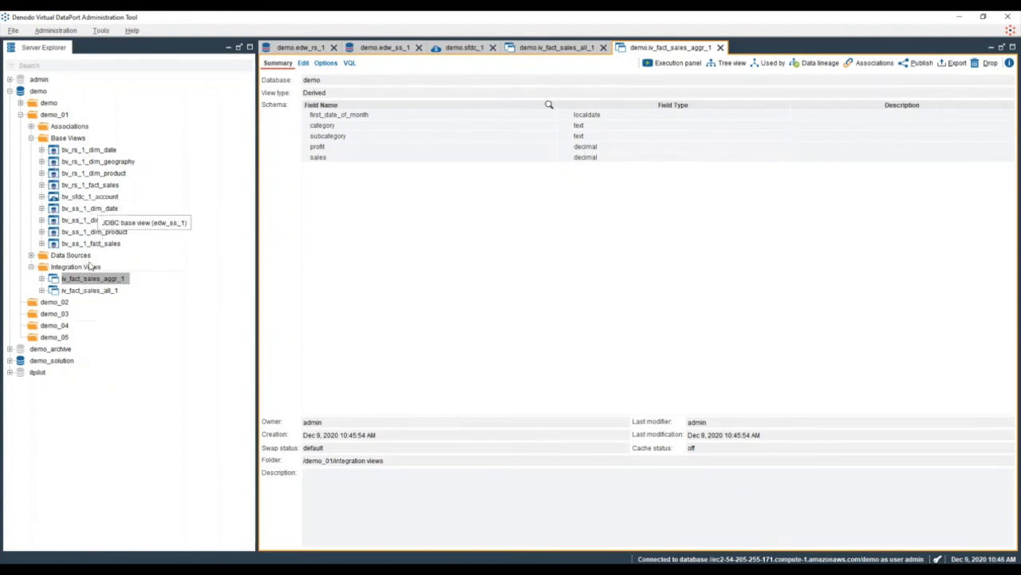
pyautogui.click(74, 292)
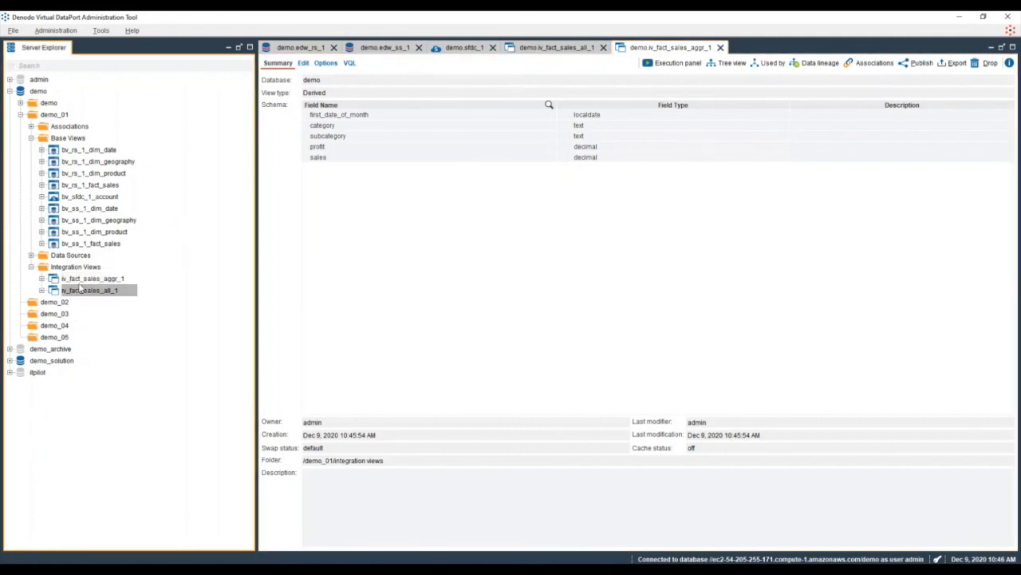
pyautogui.click(78, 282)
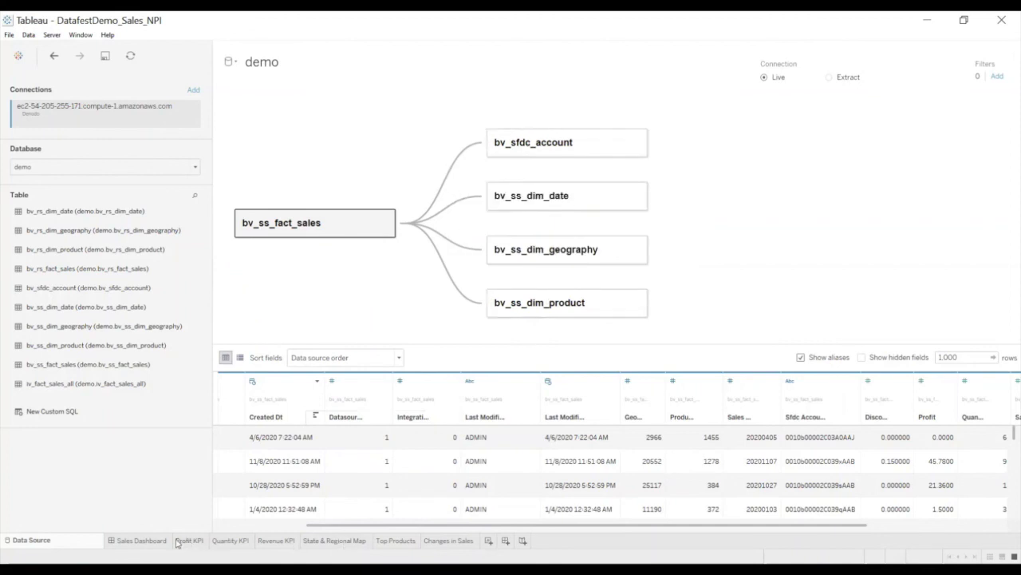
# Switch to Tableau and open the Sales Dashboard of the DatafestDemo_Sales_NPI workbook.
pyautogui.click(147, 541)
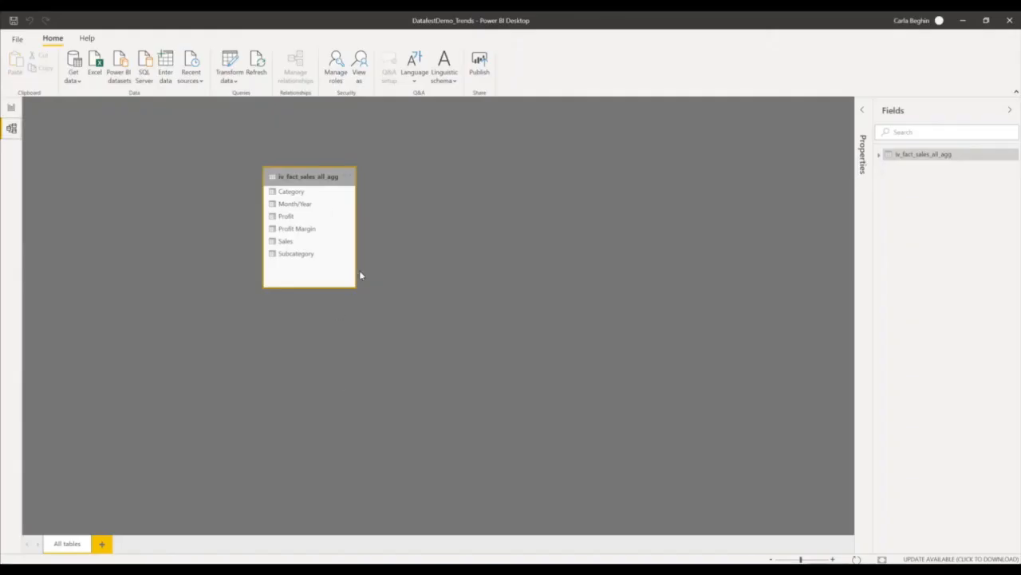
# Switch to Power BI, look at the iv_fact_sales_all_agg table in the model and view the Trends & Projections report.
pyautogui.moveTo(316, 177); pyautogui.dragTo(330, 163)
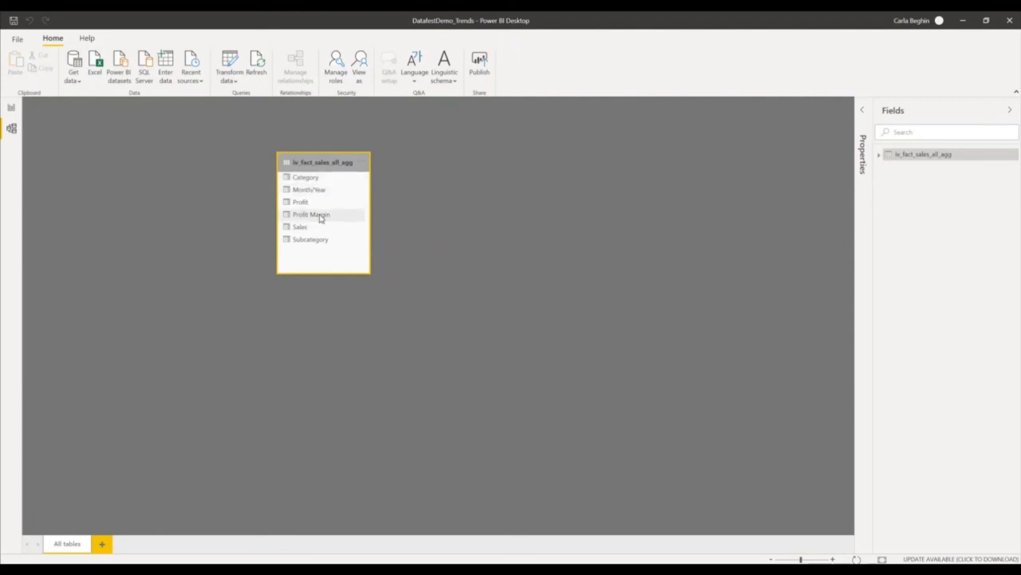
pyautogui.click(11, 110)
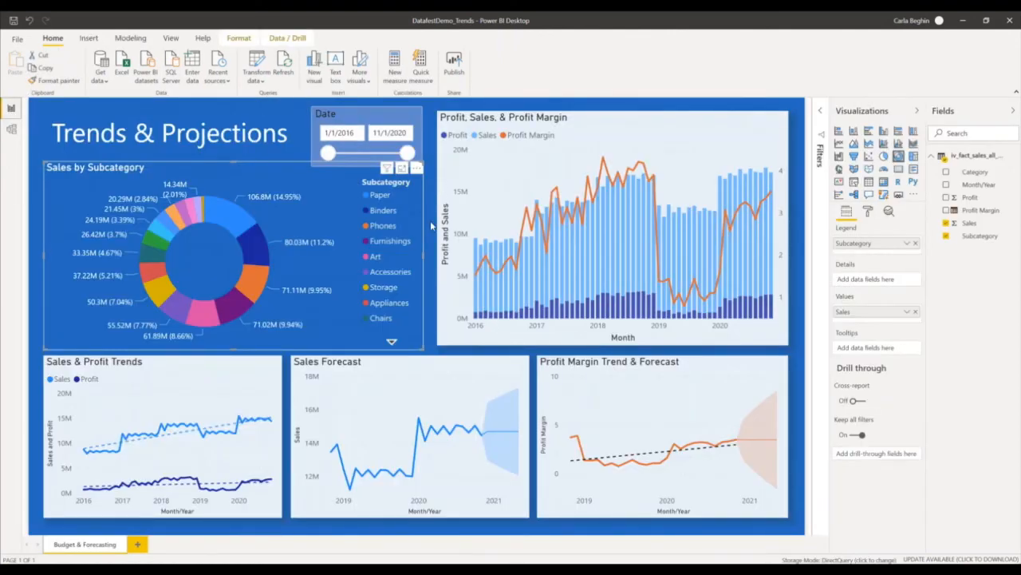
pyautogui.click(434, 301)
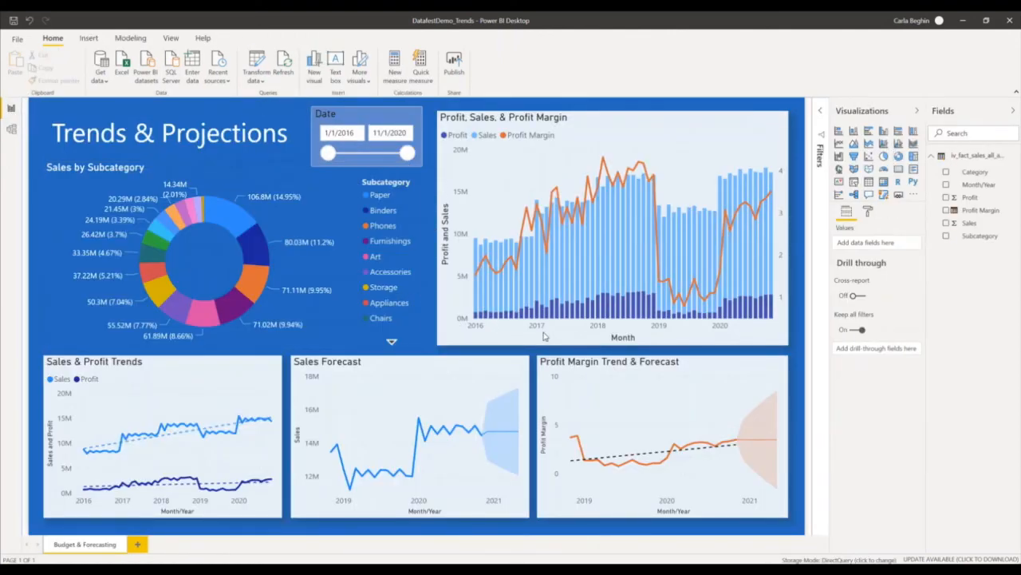